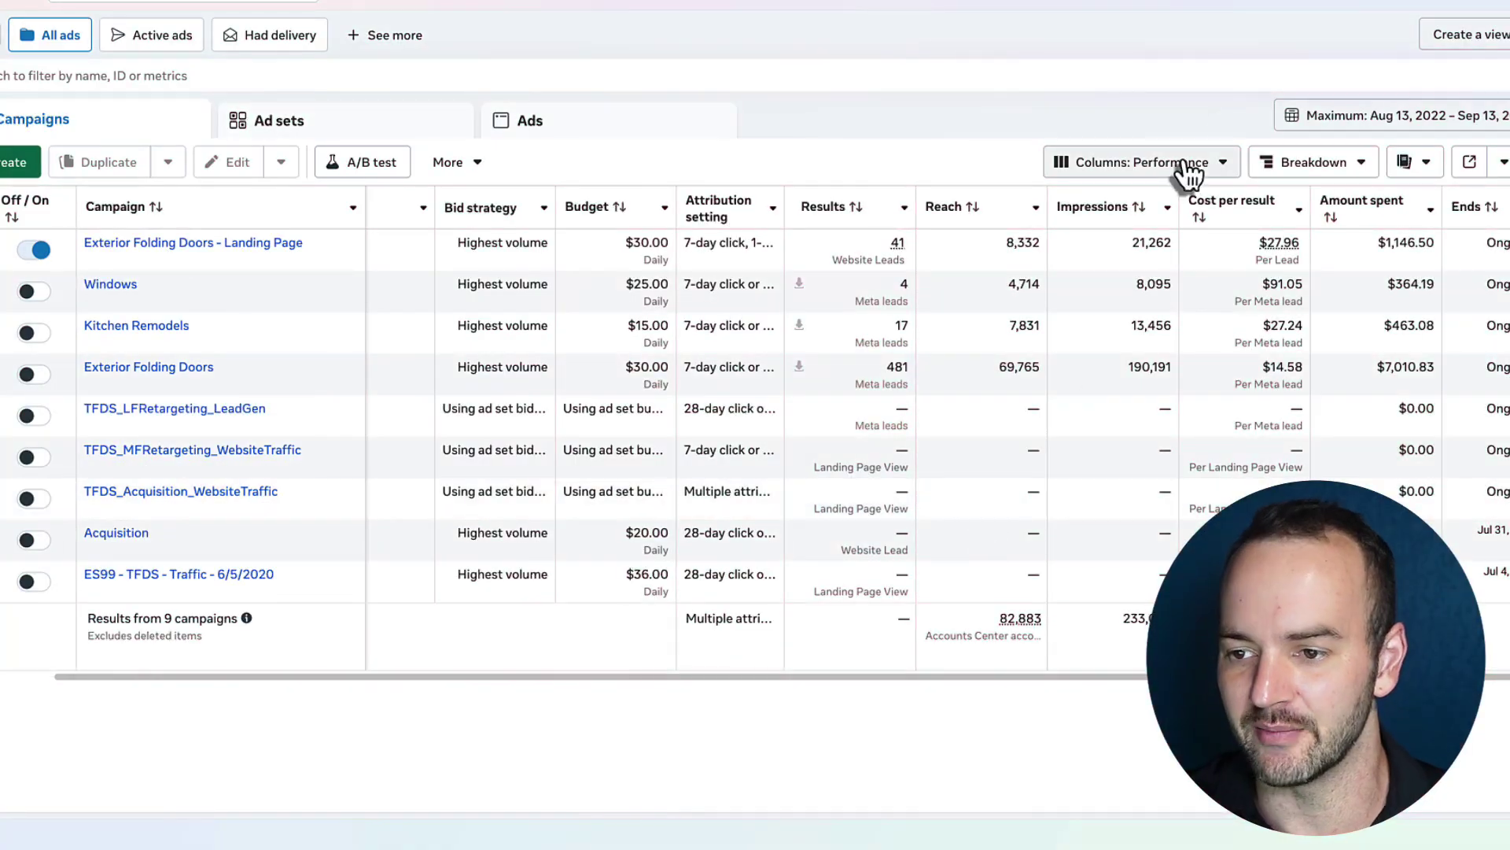
Open the Columns: Performance preset dropdown above the campaigns table.
click(1180, 165)
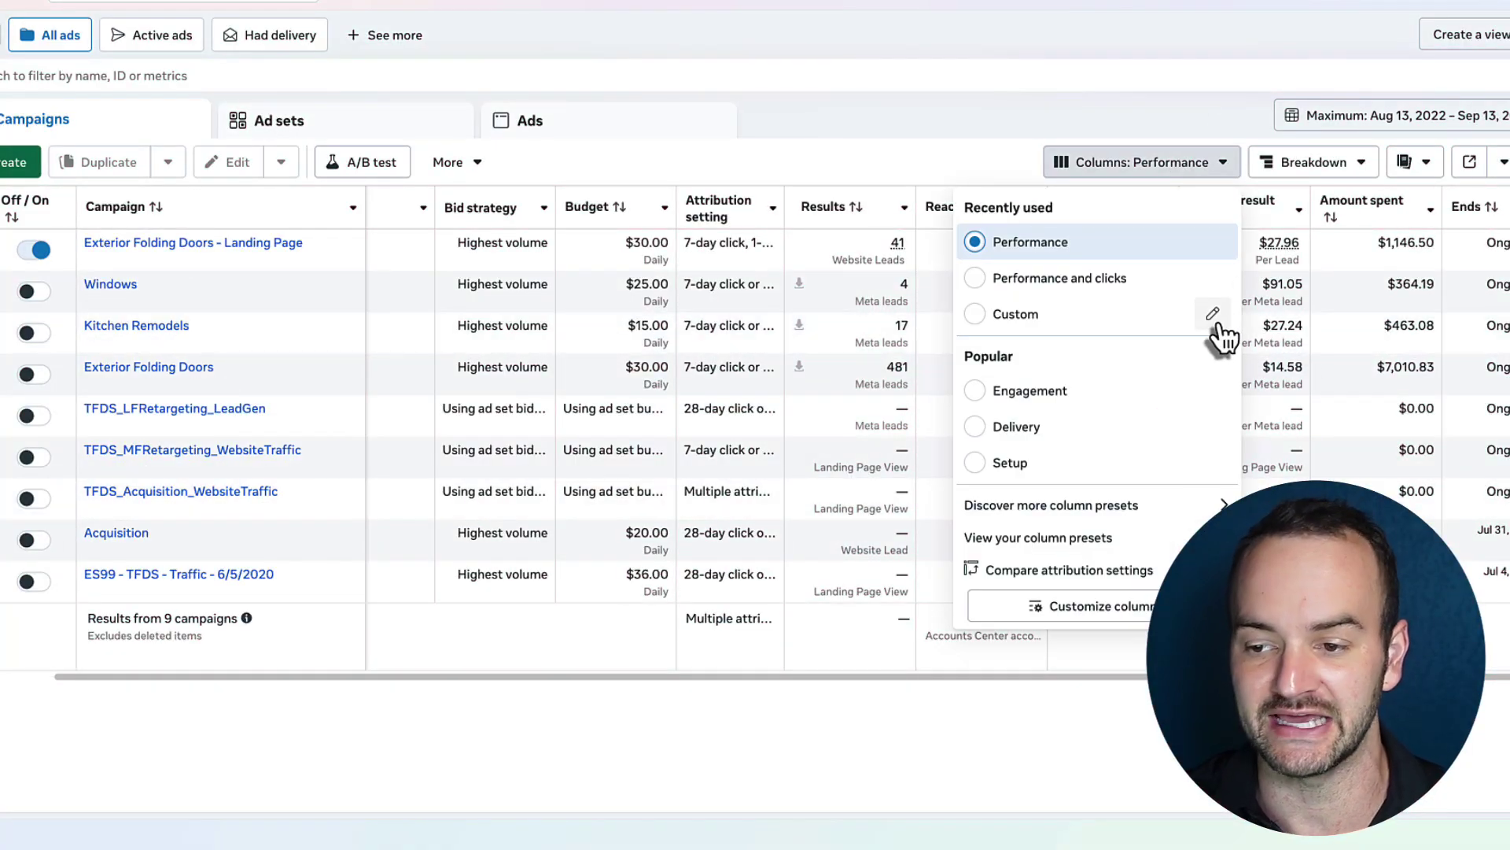
In Customize columns, remove Bid strategy, Last significant edit, Attribution setting, the three rankings, Ends and Schedule.
click(1074, 609)
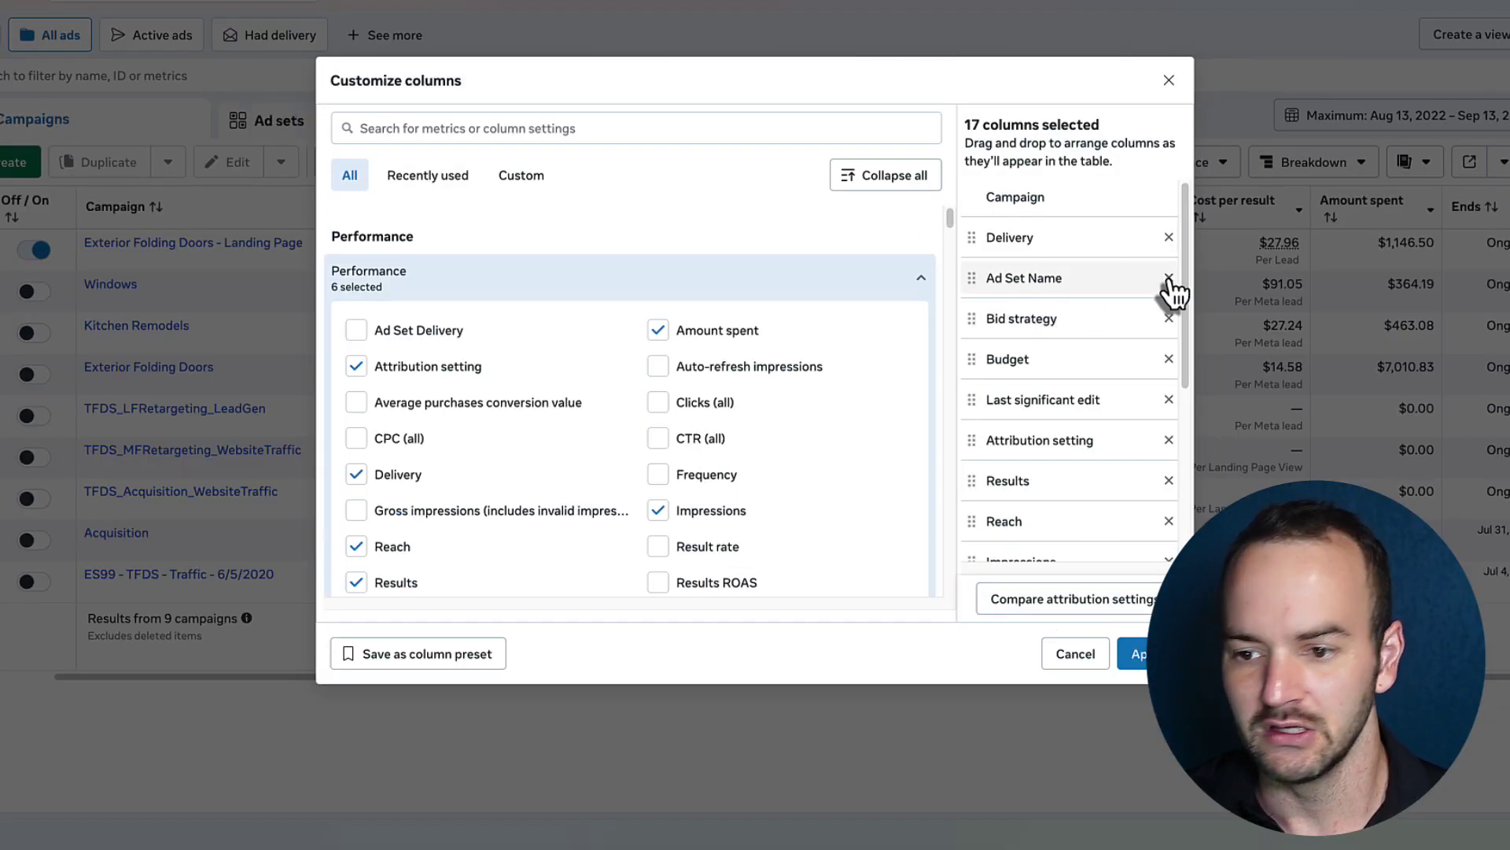
scroll(1149, 314, down, 2)
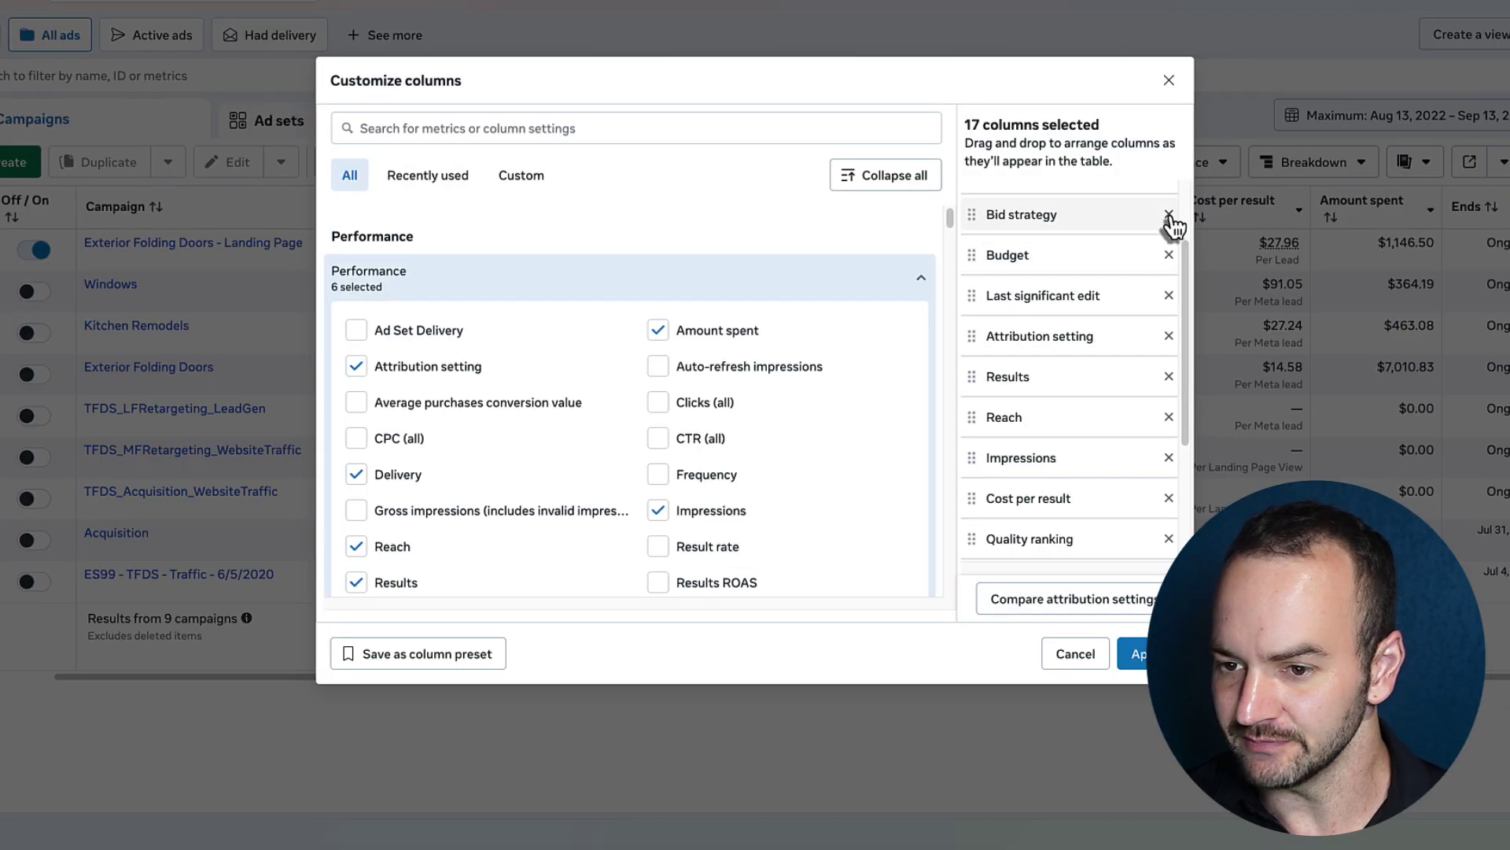
click(1169, 215)
click(1169, 255)
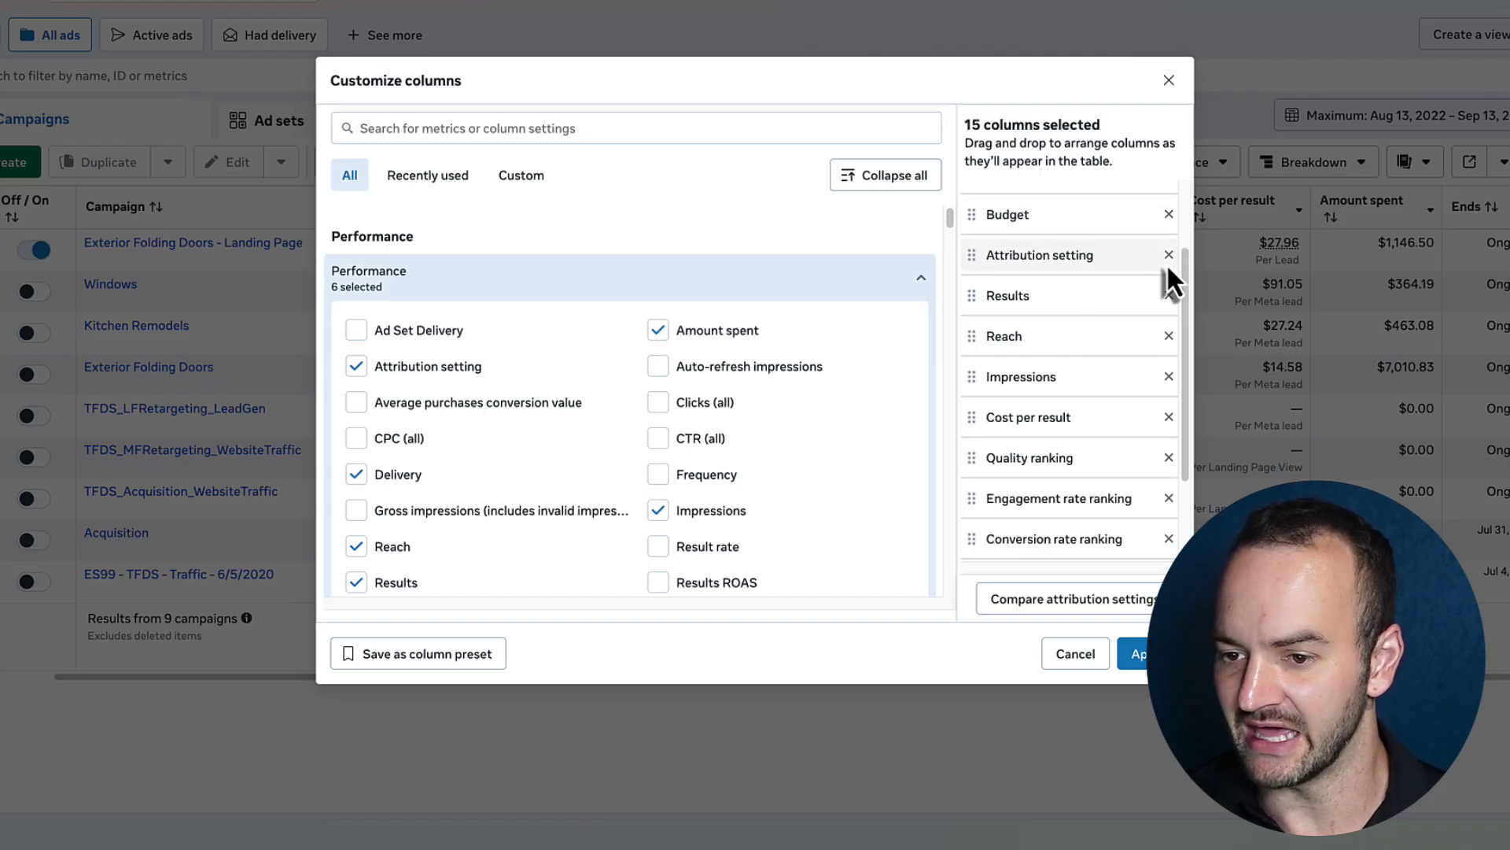
click(1168, 257)
scroll(1160, 339, down, 1)
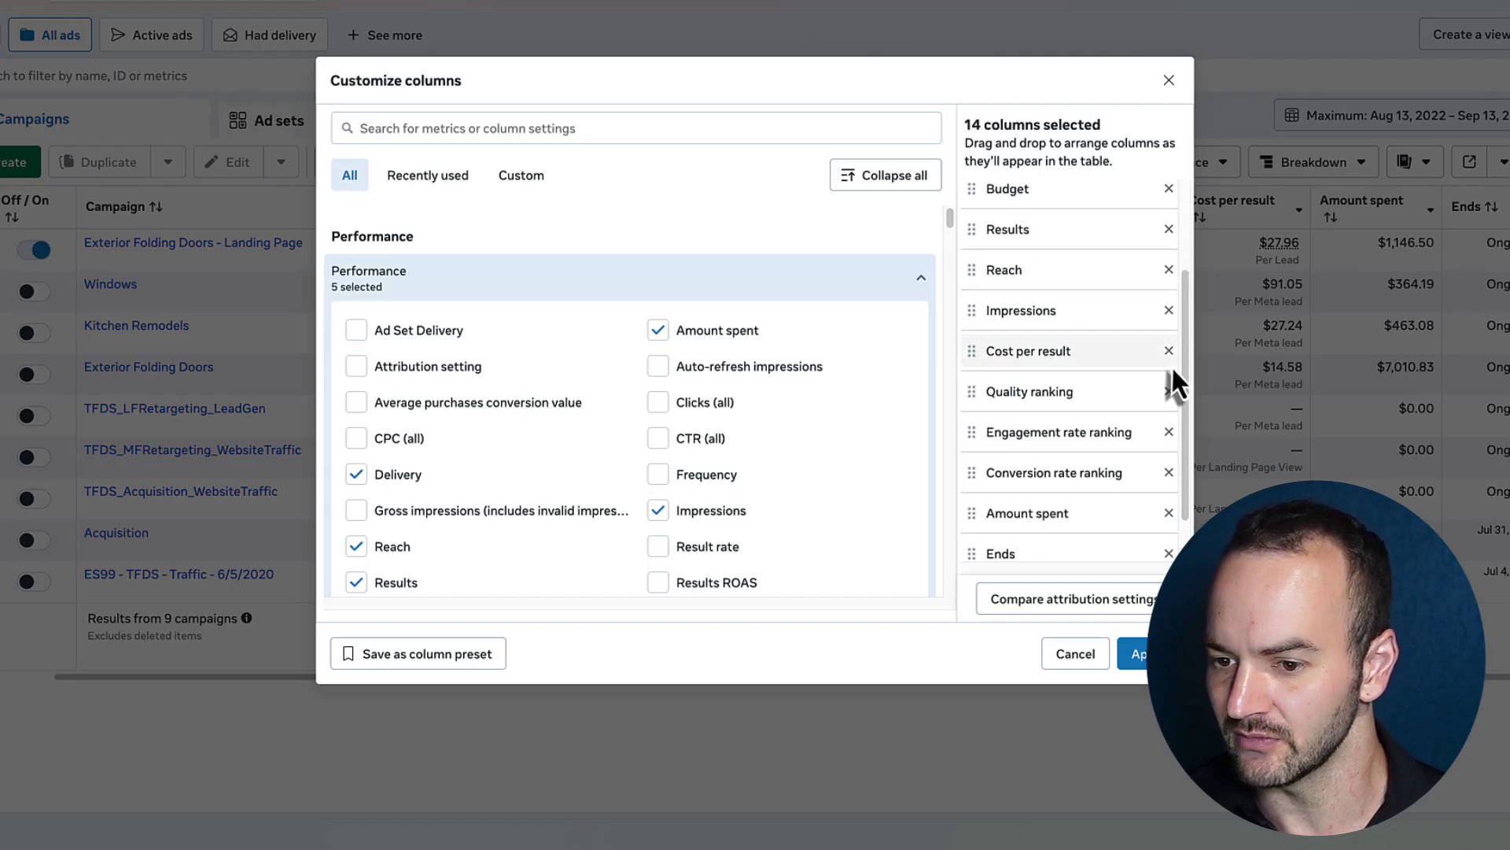
click(1169, 391)
click(1169, 392)
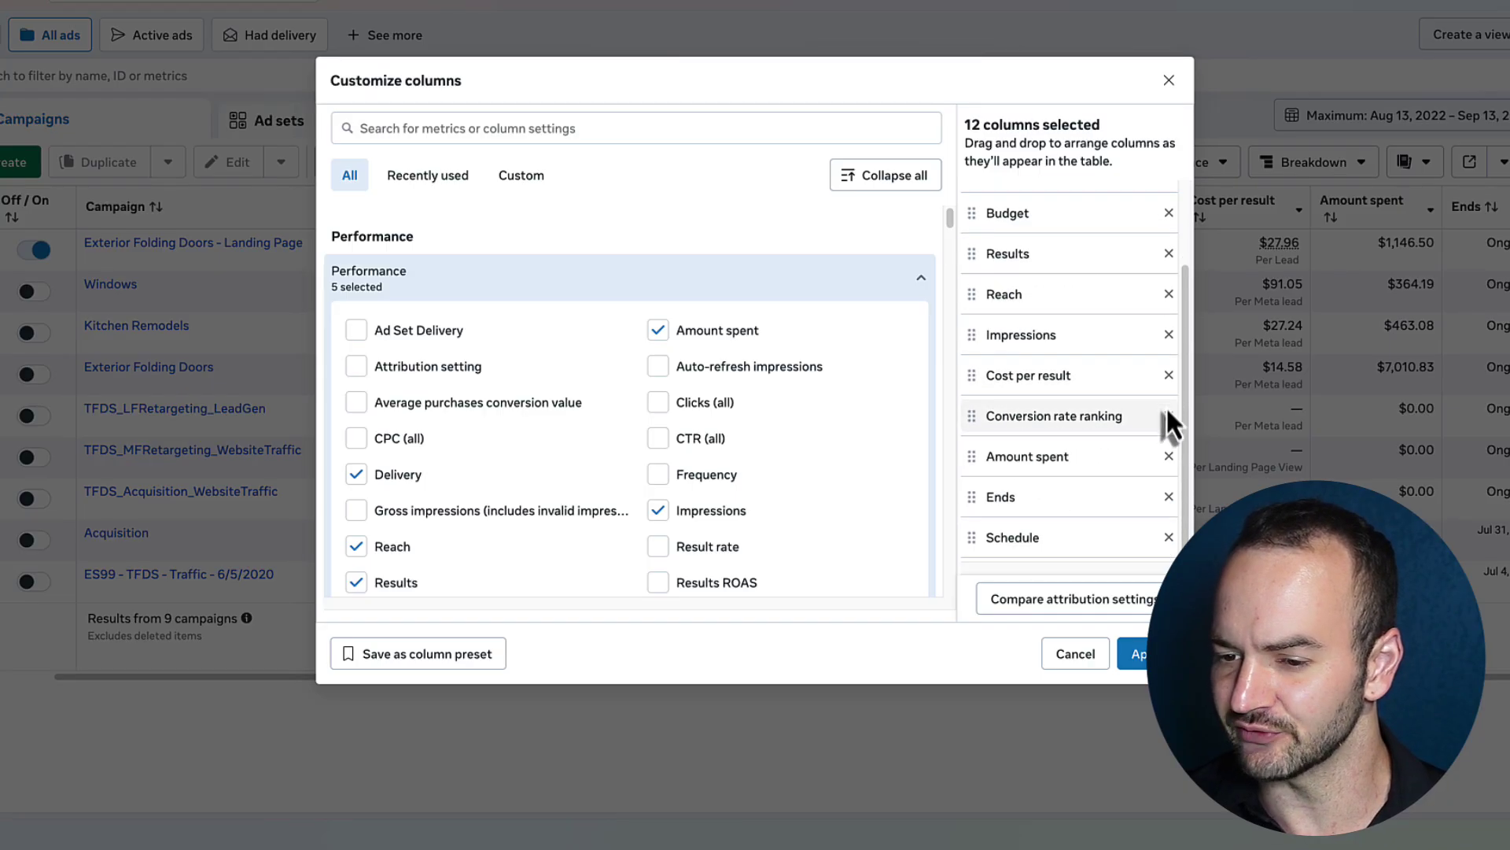
click(1169, 415)
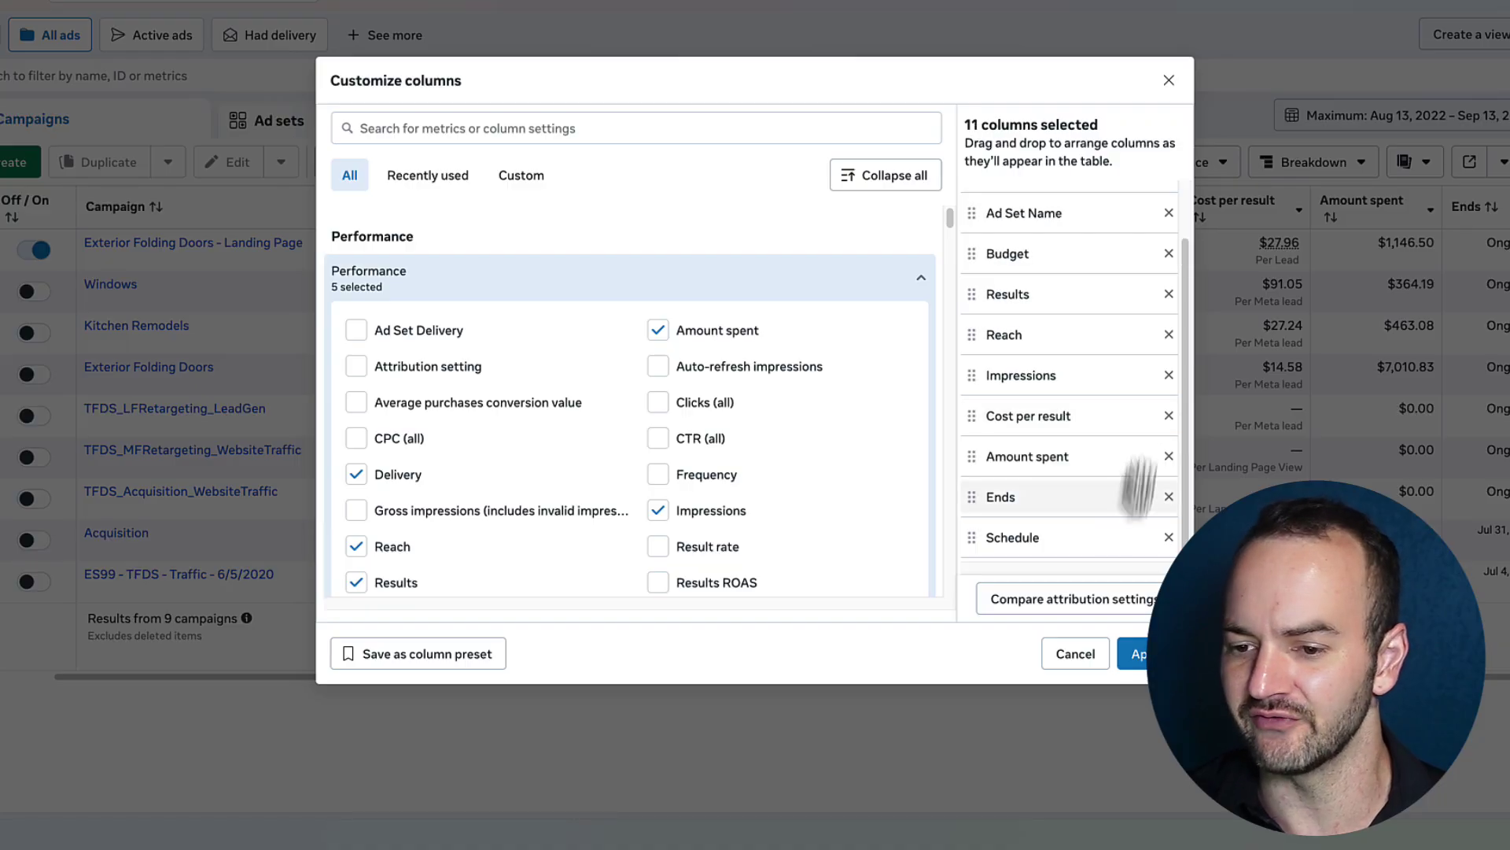
click(1169, 498)
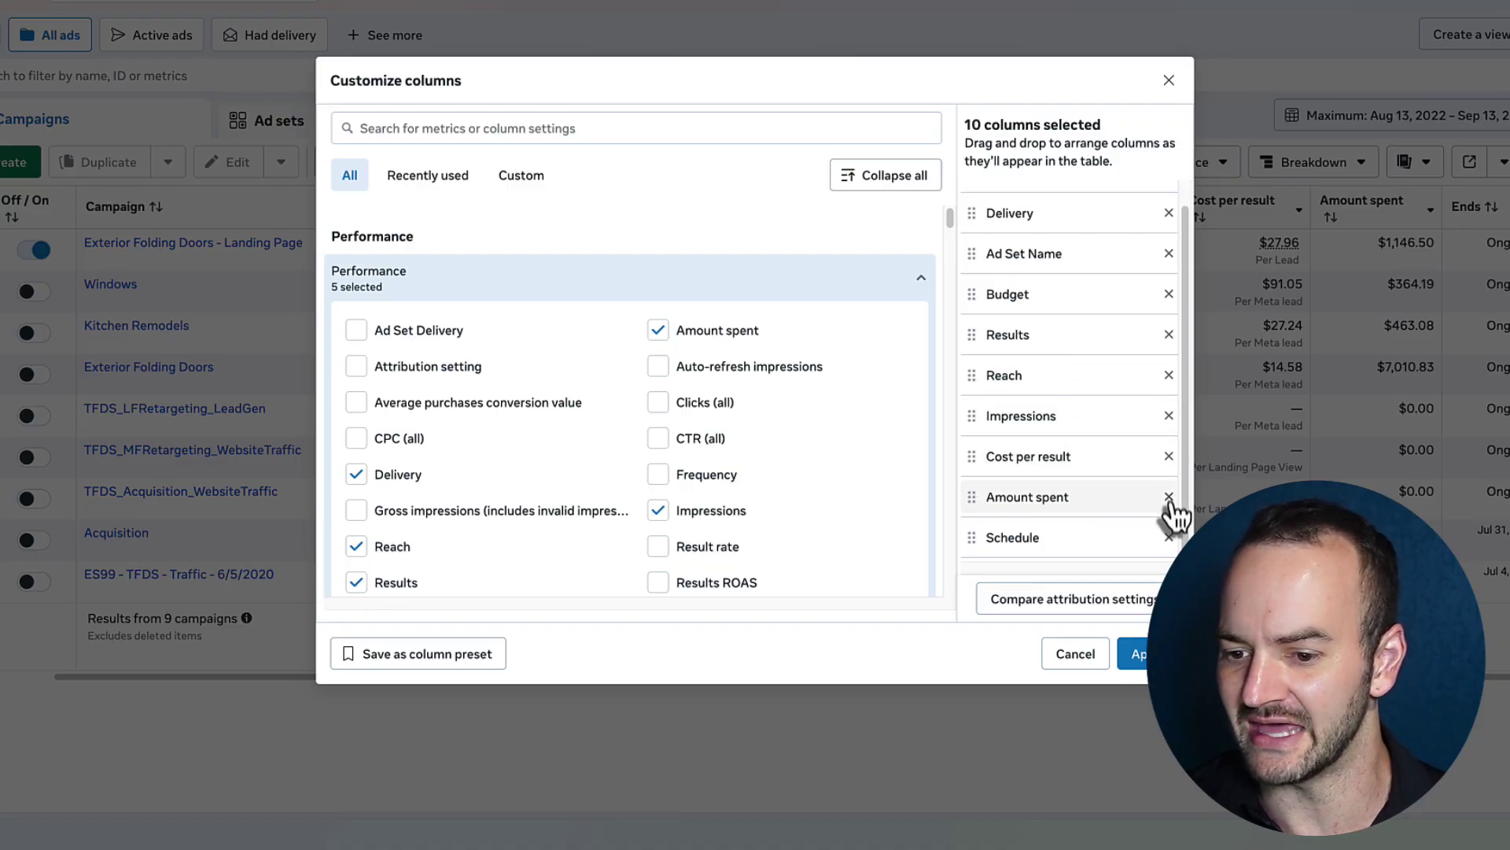
click(1169, 538)
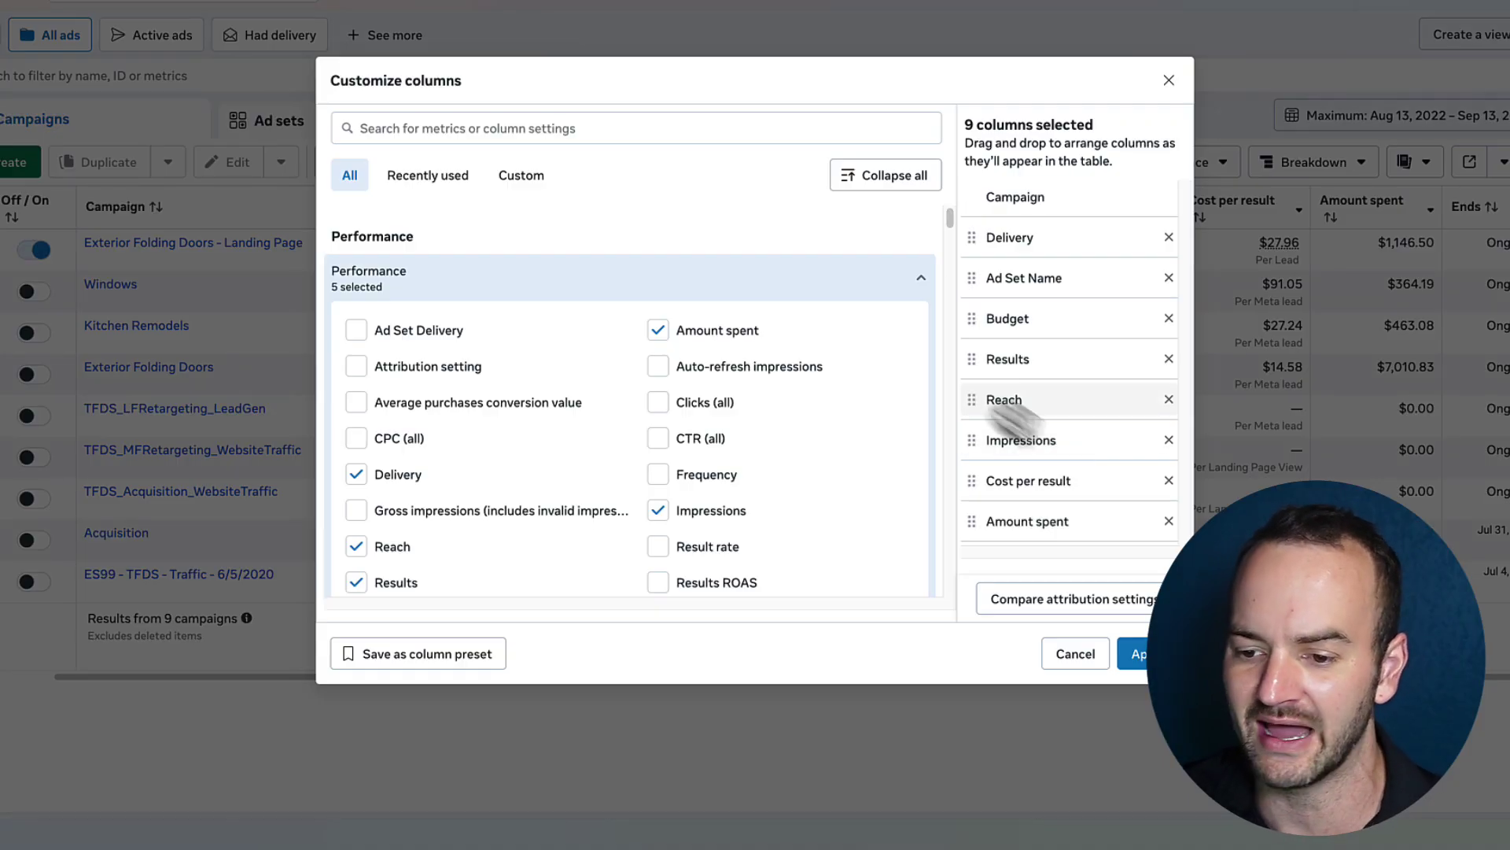
Add the CPM and link click-through rate (CTR) columns via the metric search.
click(502, 130)
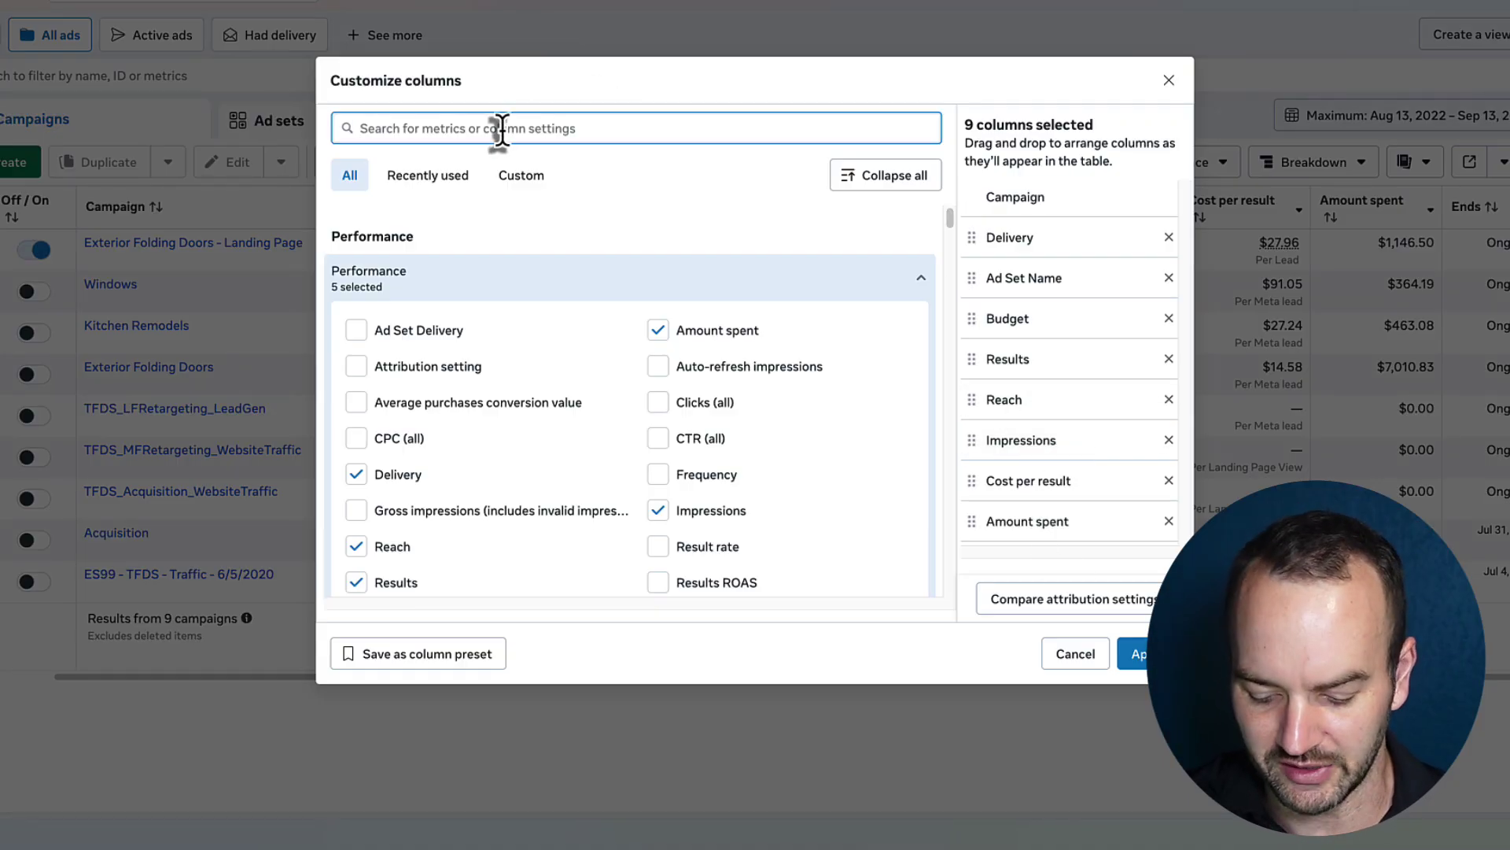
text(cpm)
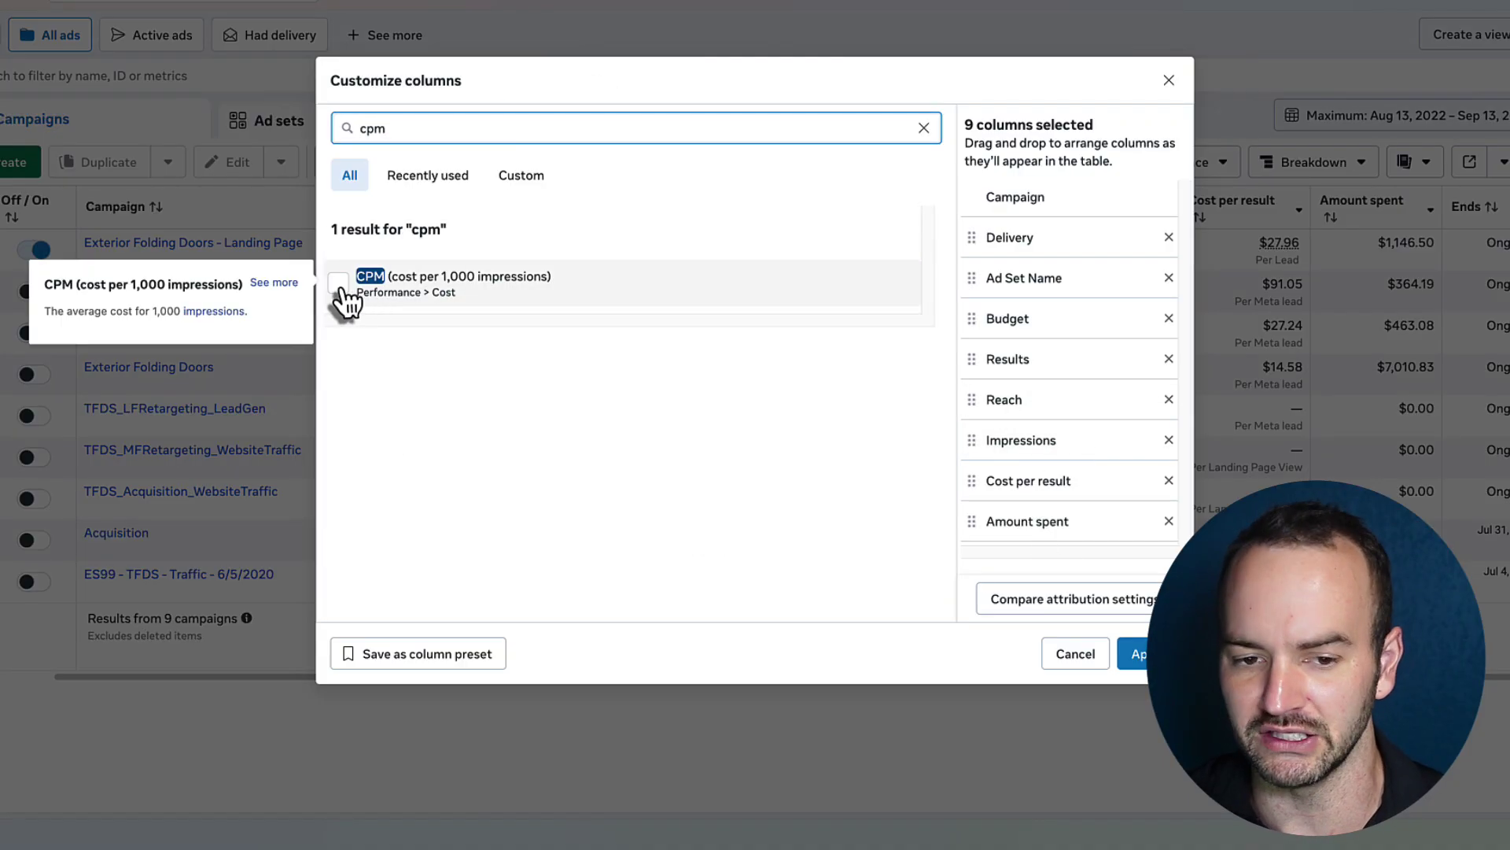
click(340, 290)
double_click(438, 126)
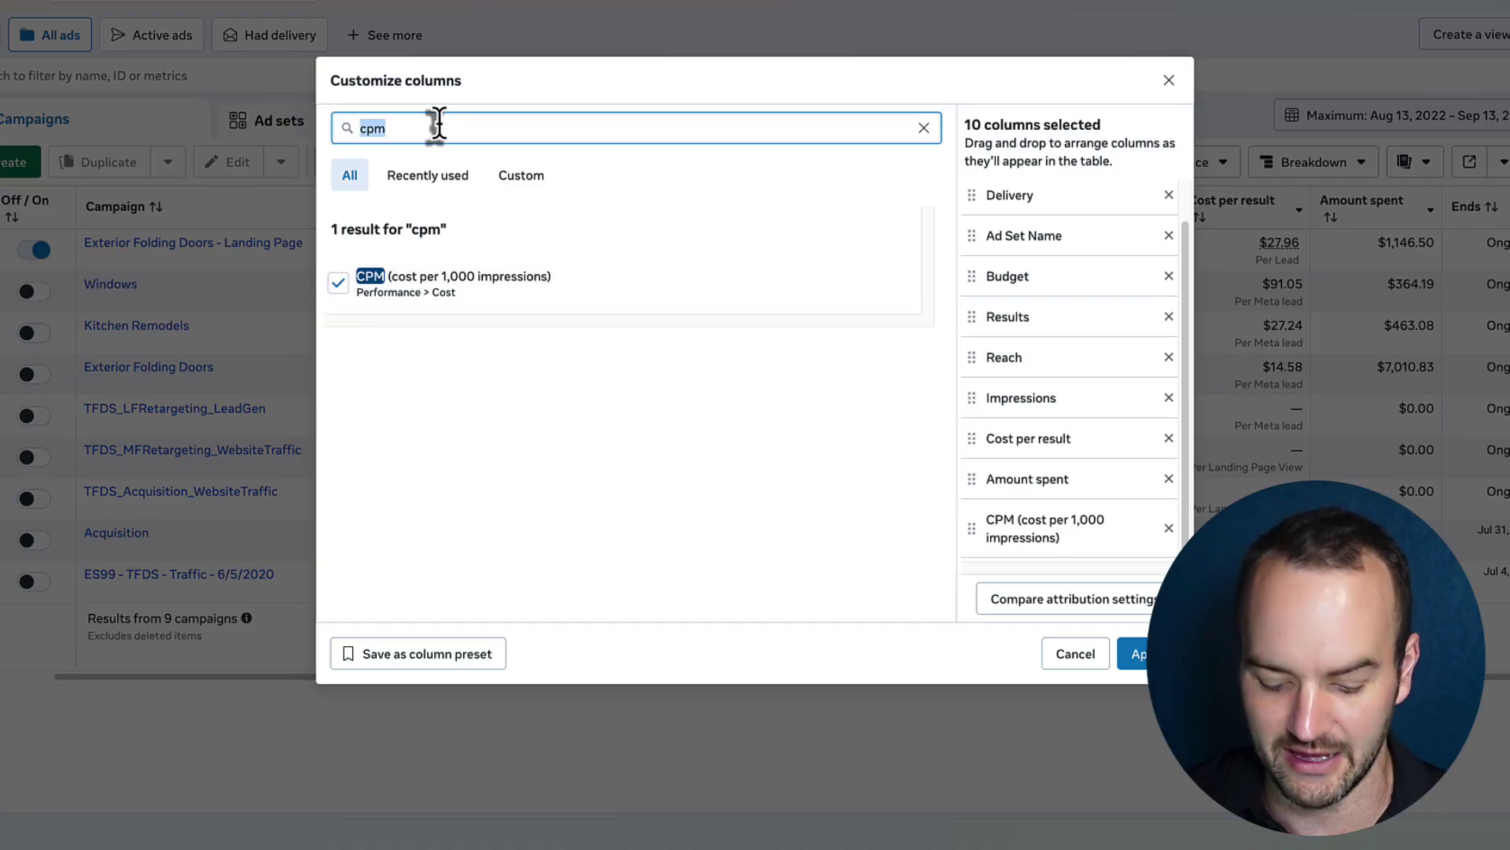
text(cy)
key(BackSpace)
text(t)
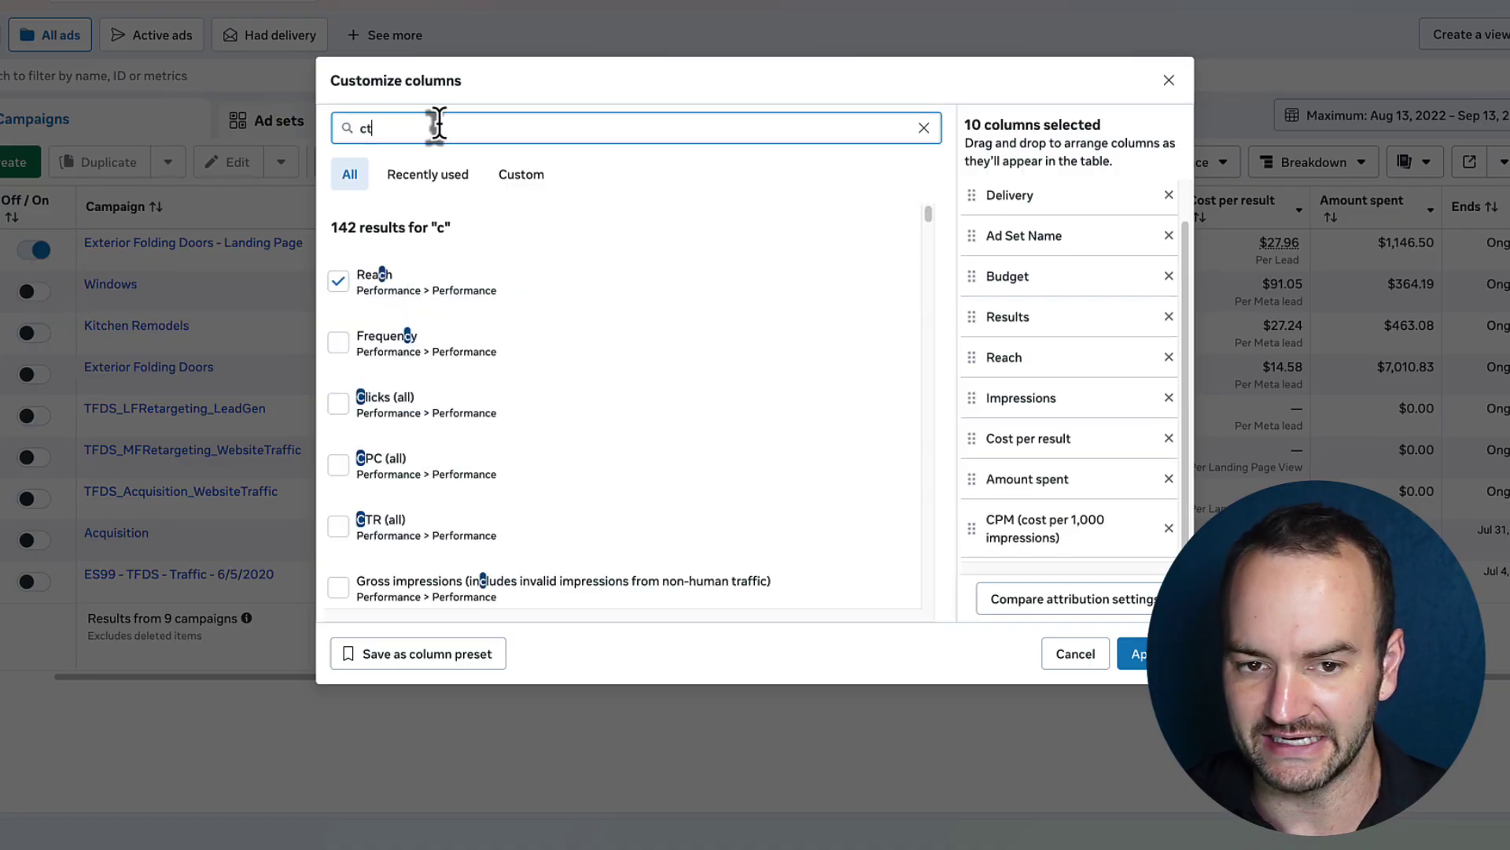
text(r)
click(456, 369)
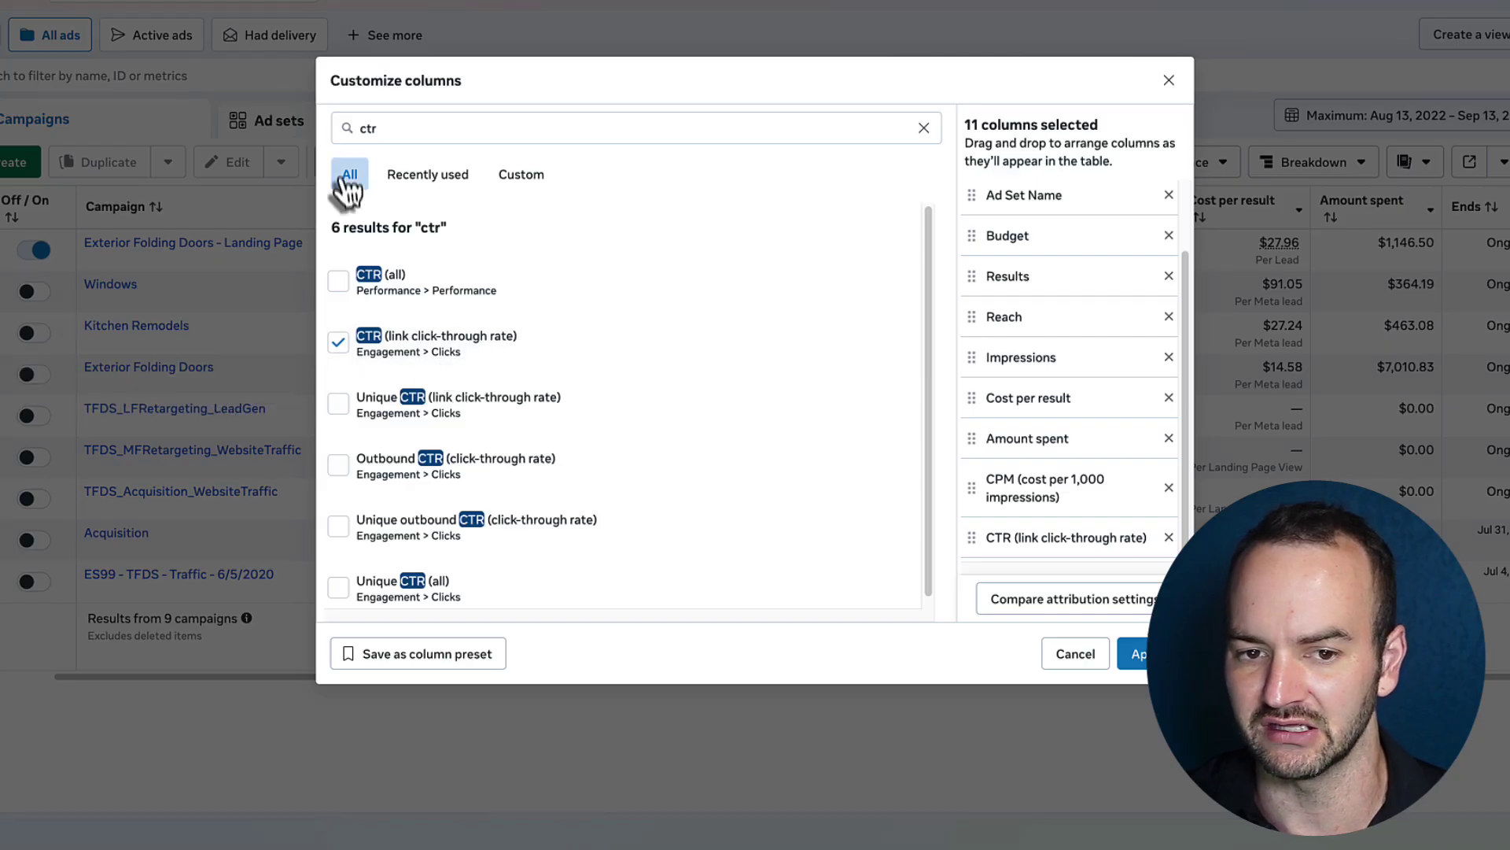
Add the Frequency and Cost per post engagement columns.
click(387, 130)
key(BackSpace)
text(fre)
click(378, 299)
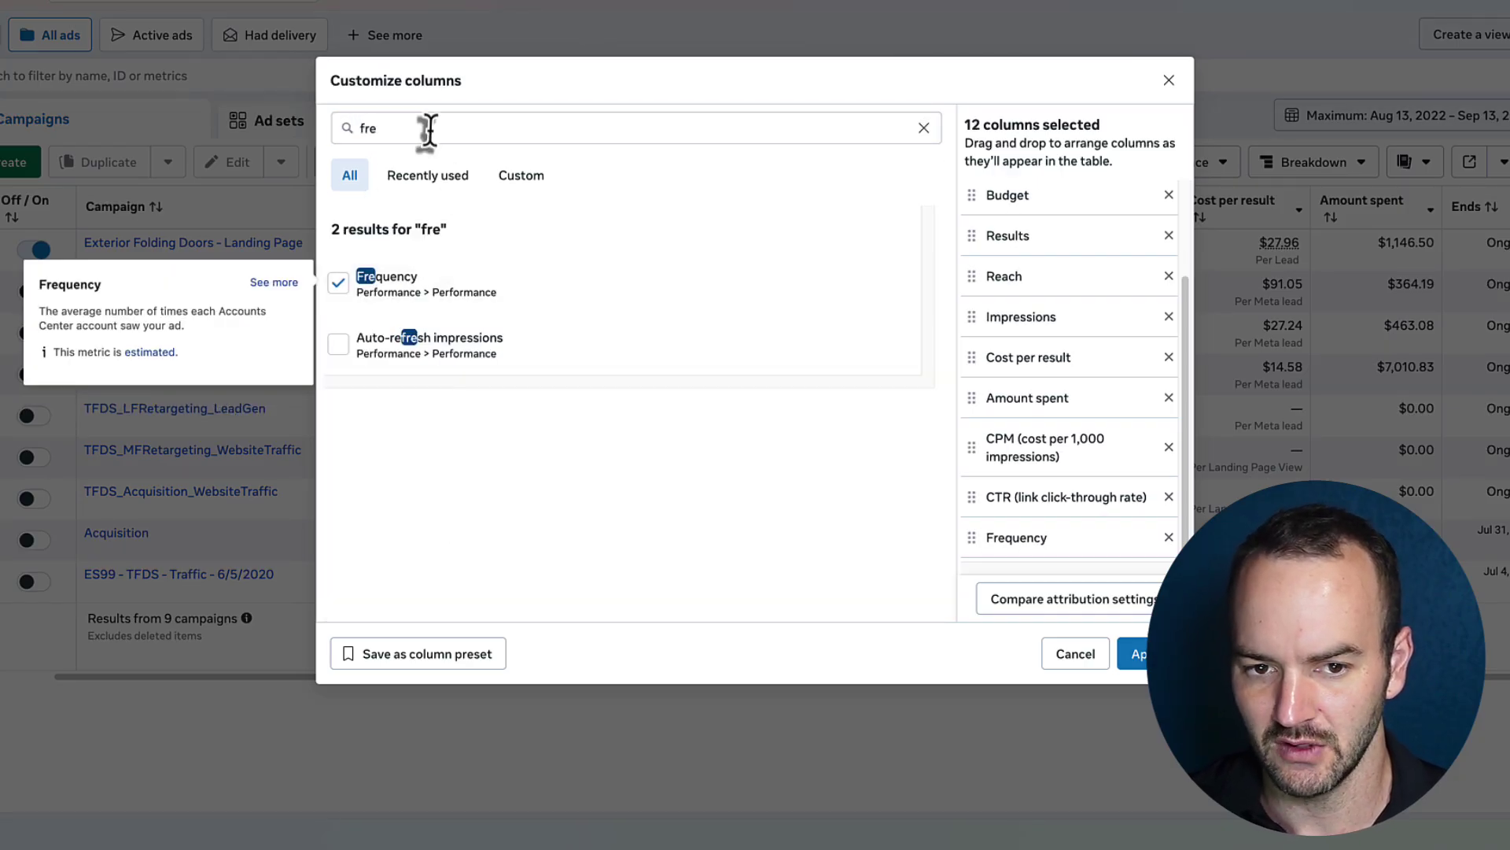
double_click(428, 127)
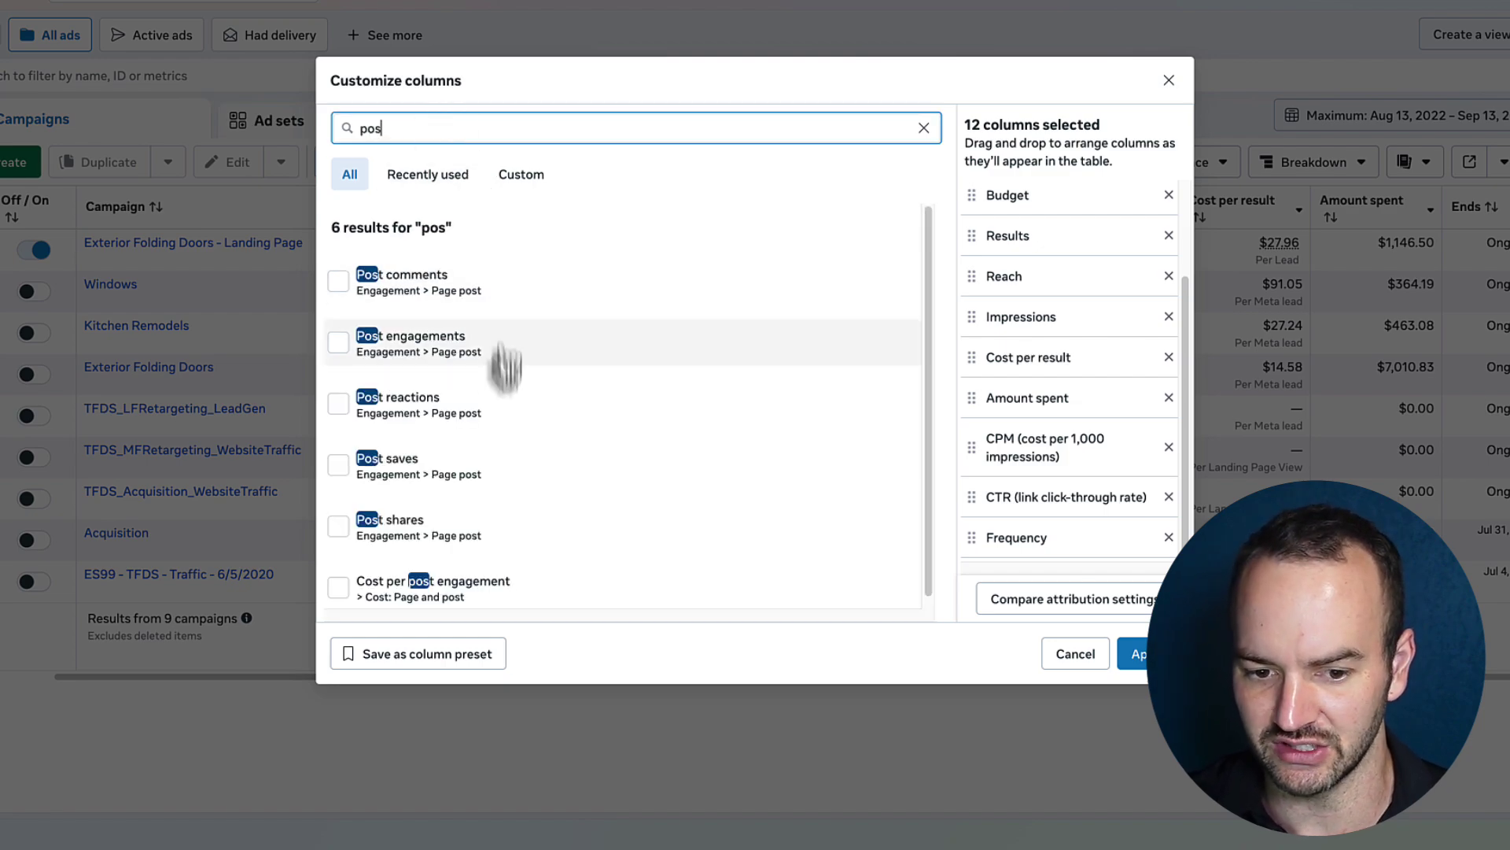
scroll(409, 574, down, 1)
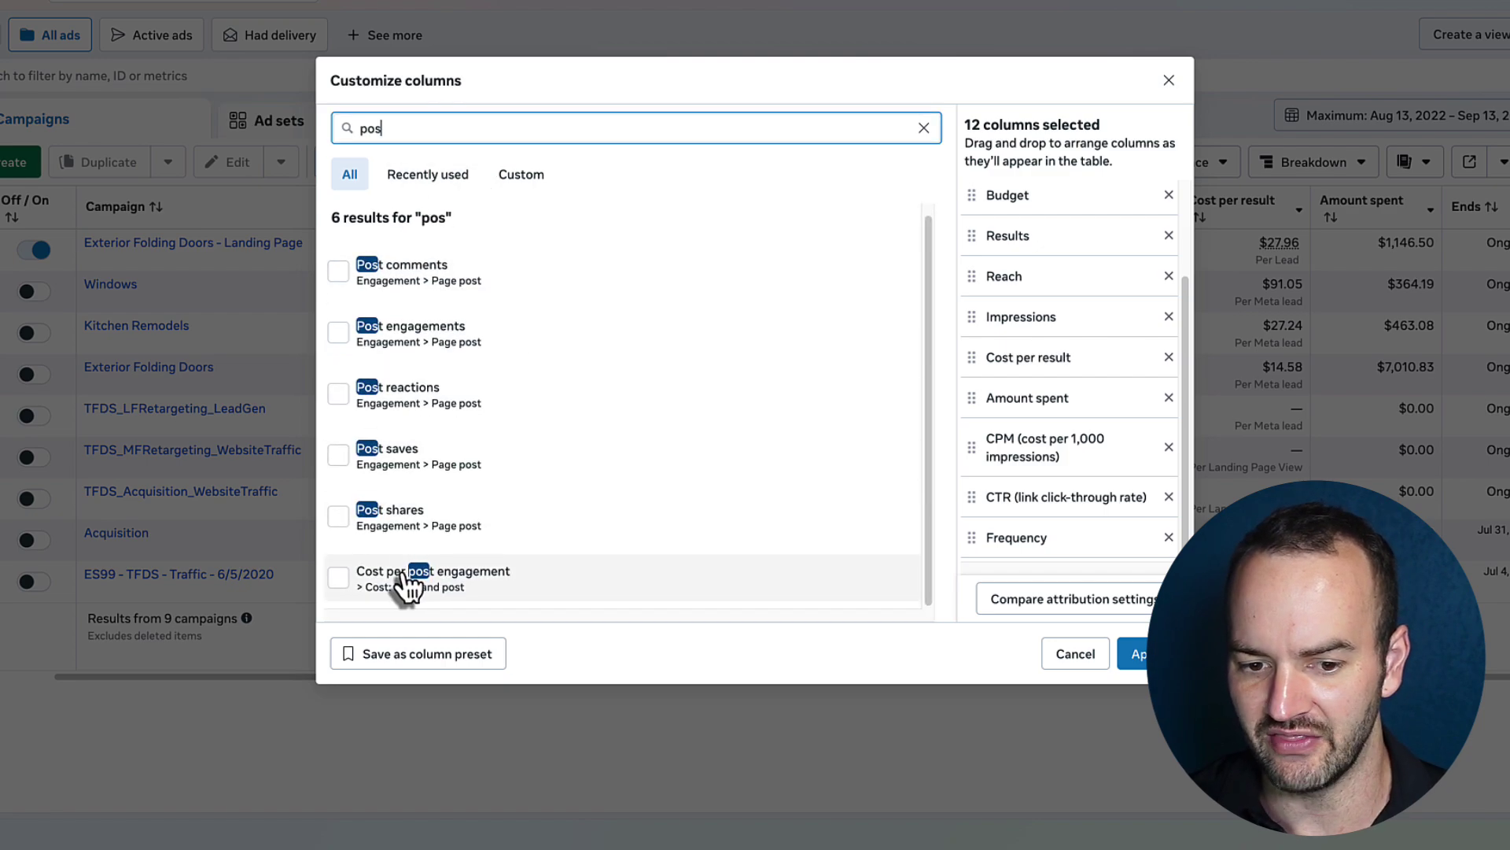
click(407, 578)
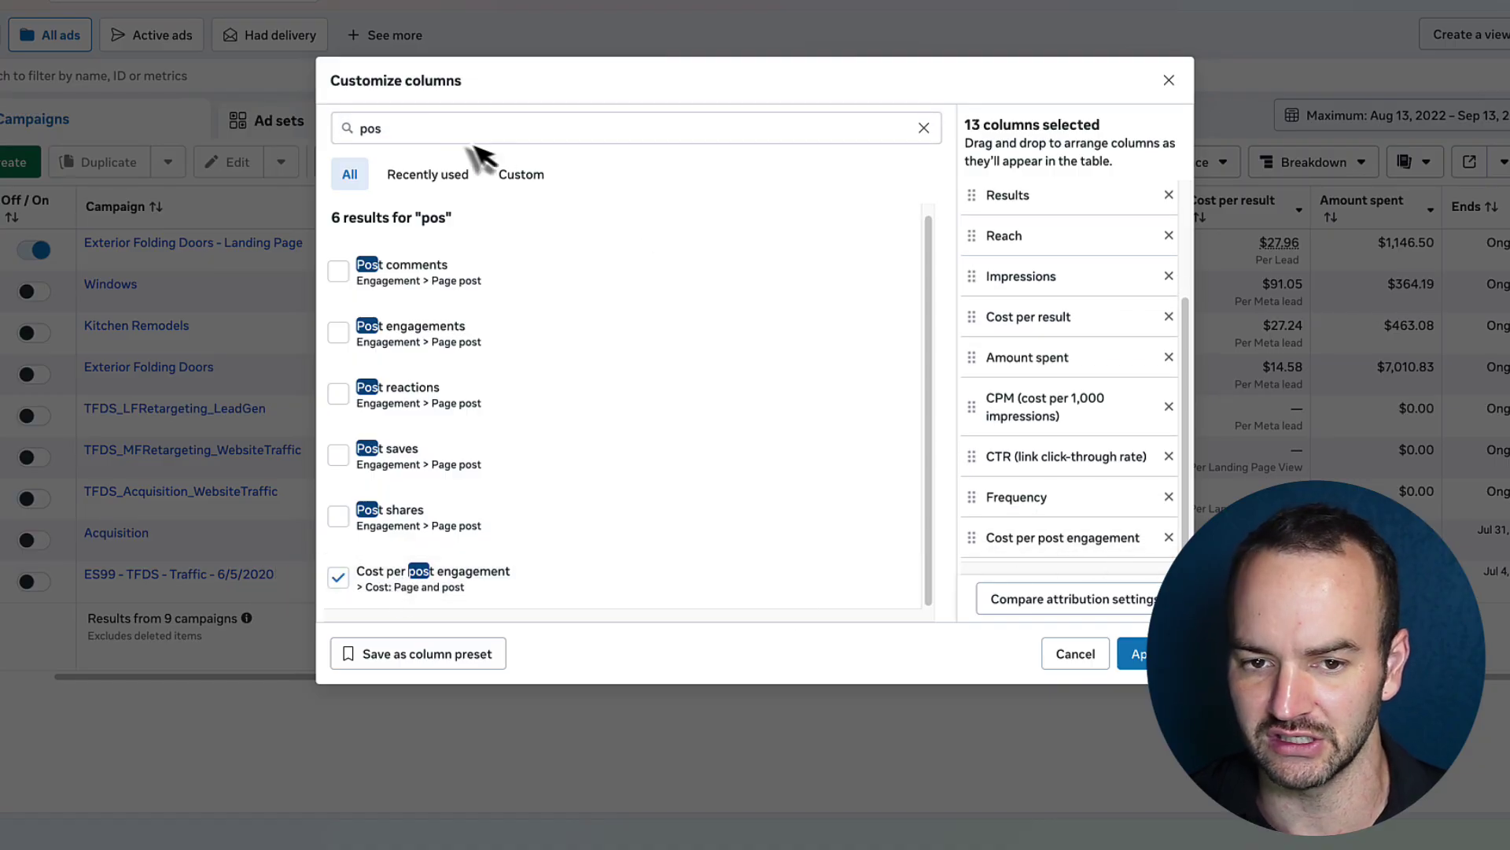
scroll(1038, 322, up, 2)
scroll(1045, 331, down, 4)
Add the Adds to cart total column without its website and Meta Add to Cart sub-metrics.
click(410, 128)
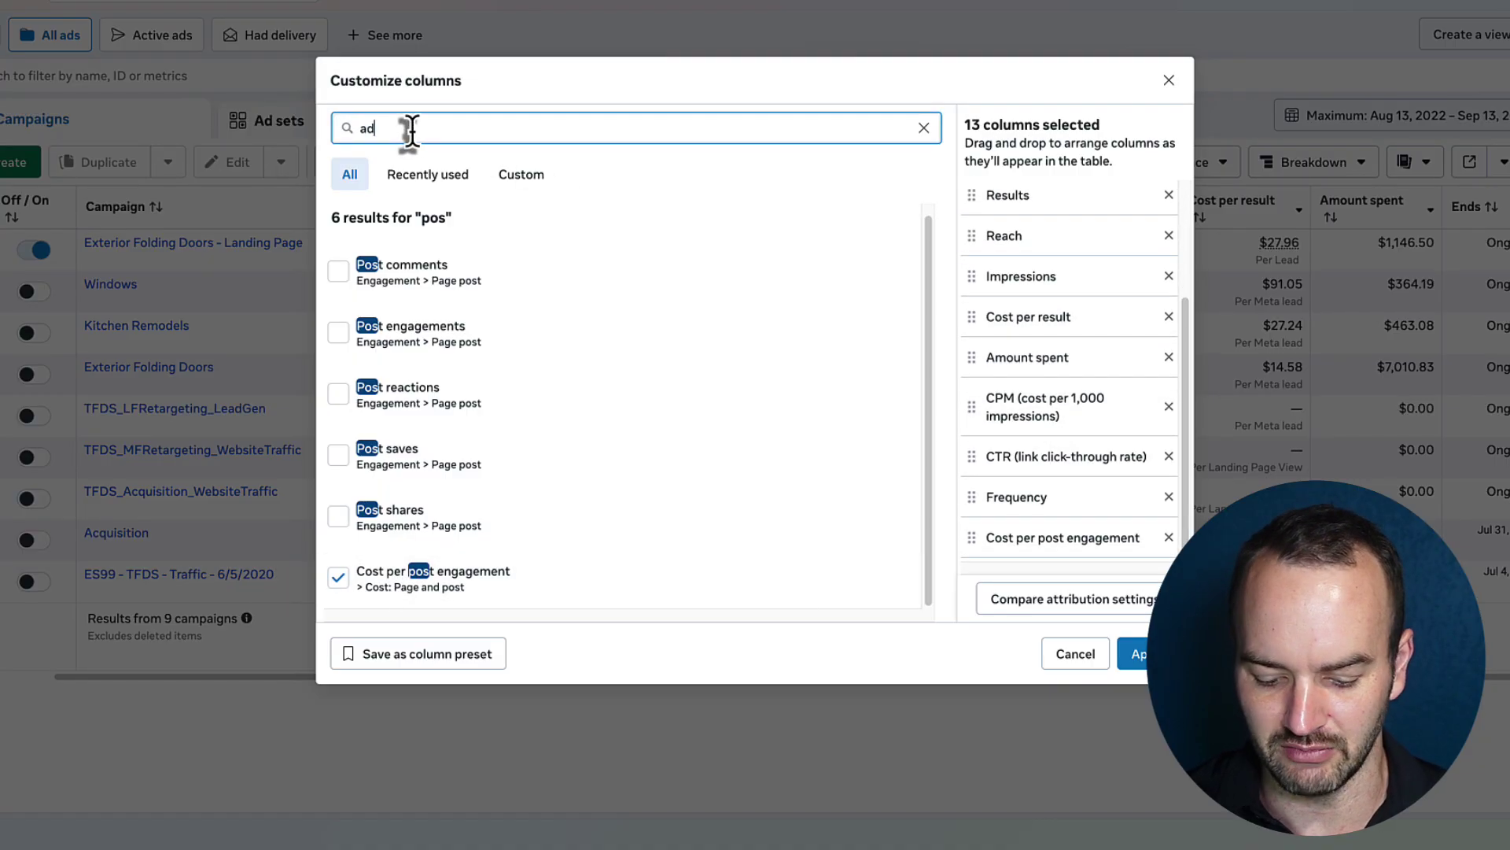
text(add to)
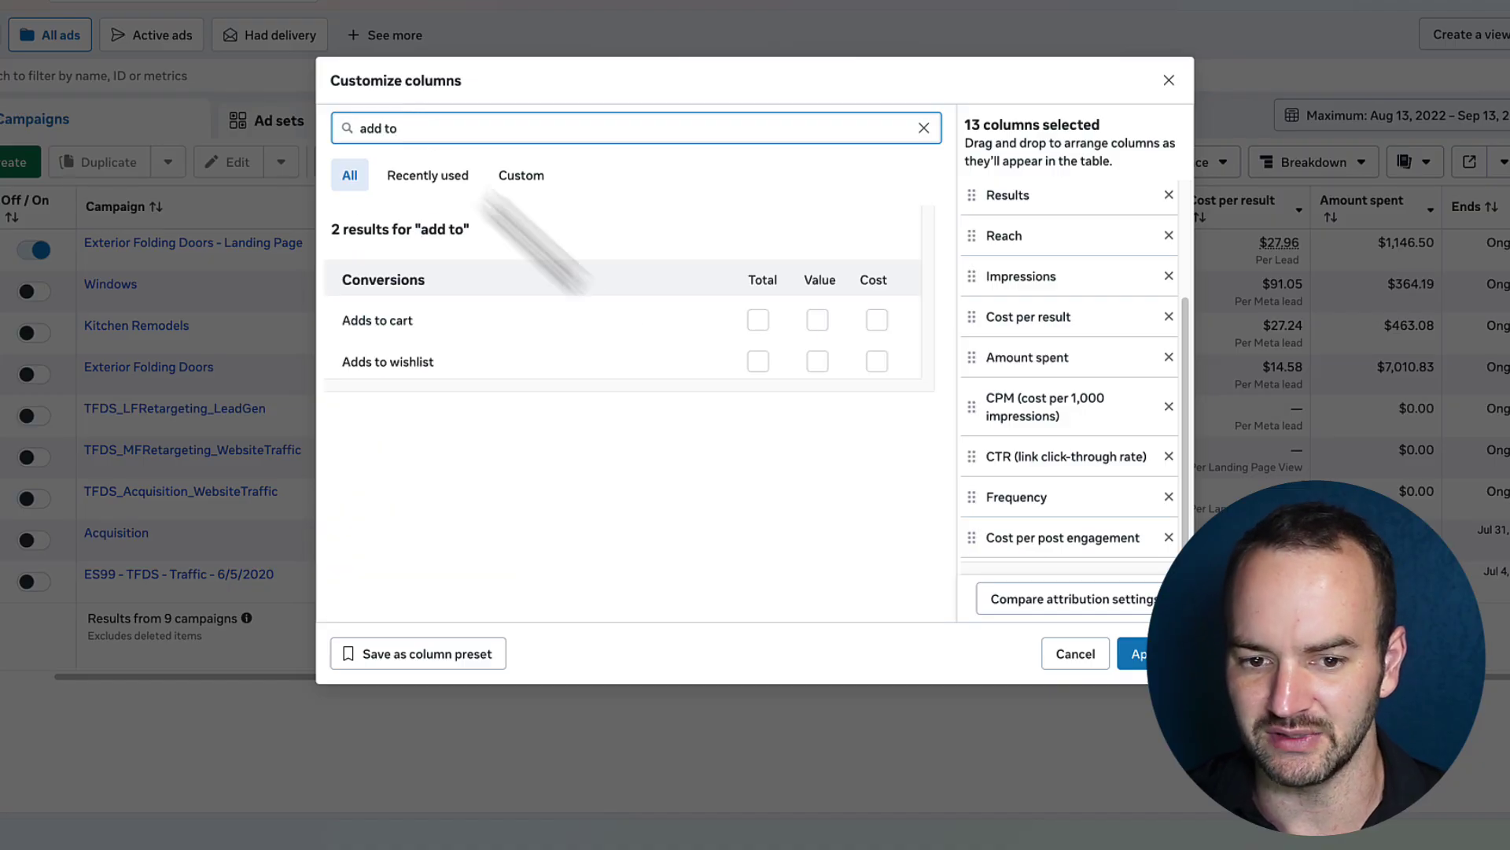
click(757, 320)
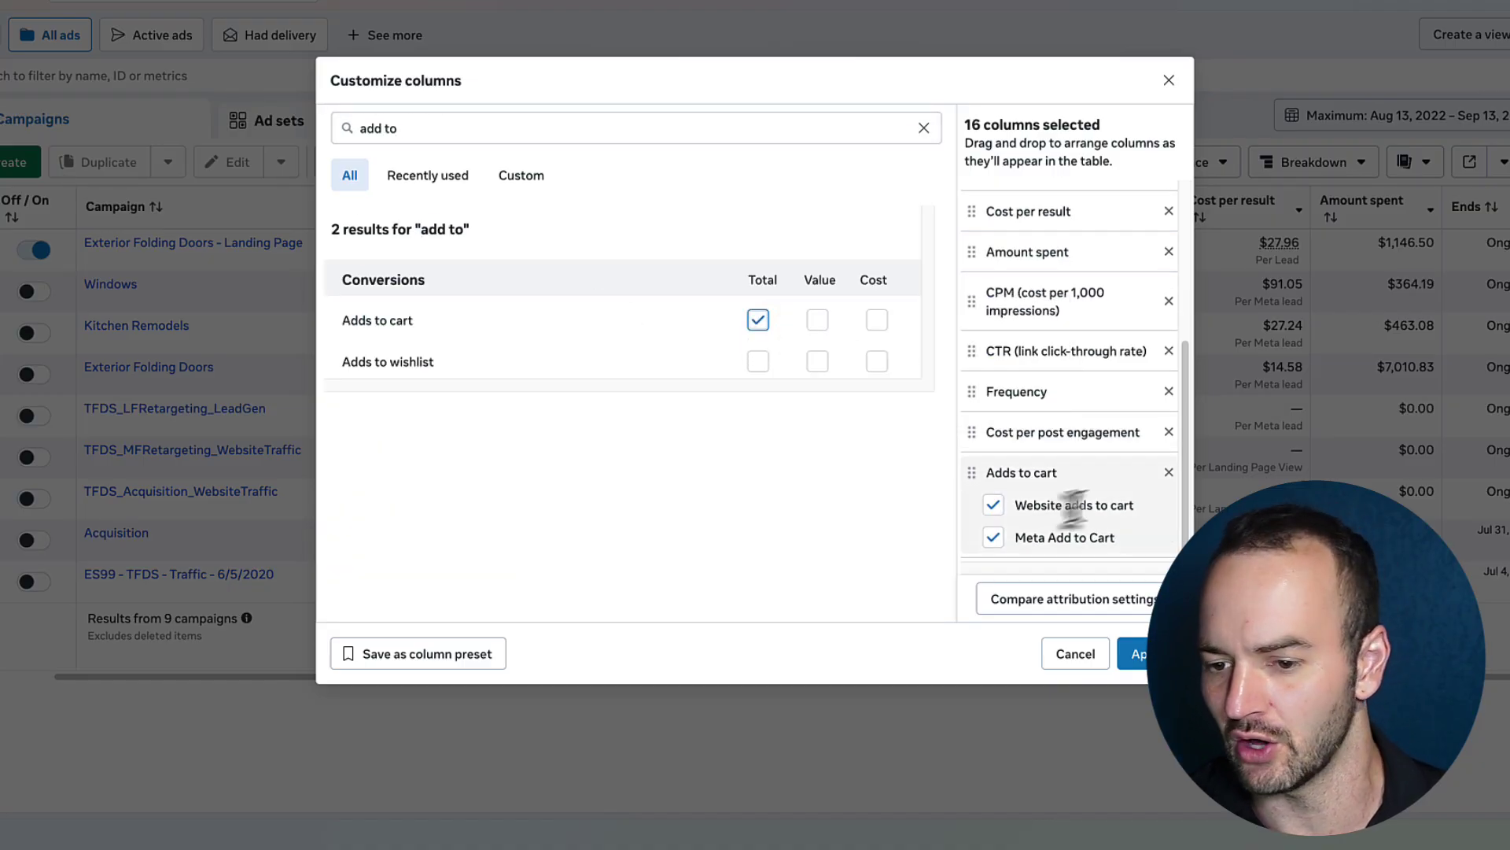
click(994, 506)
click(994, 537)
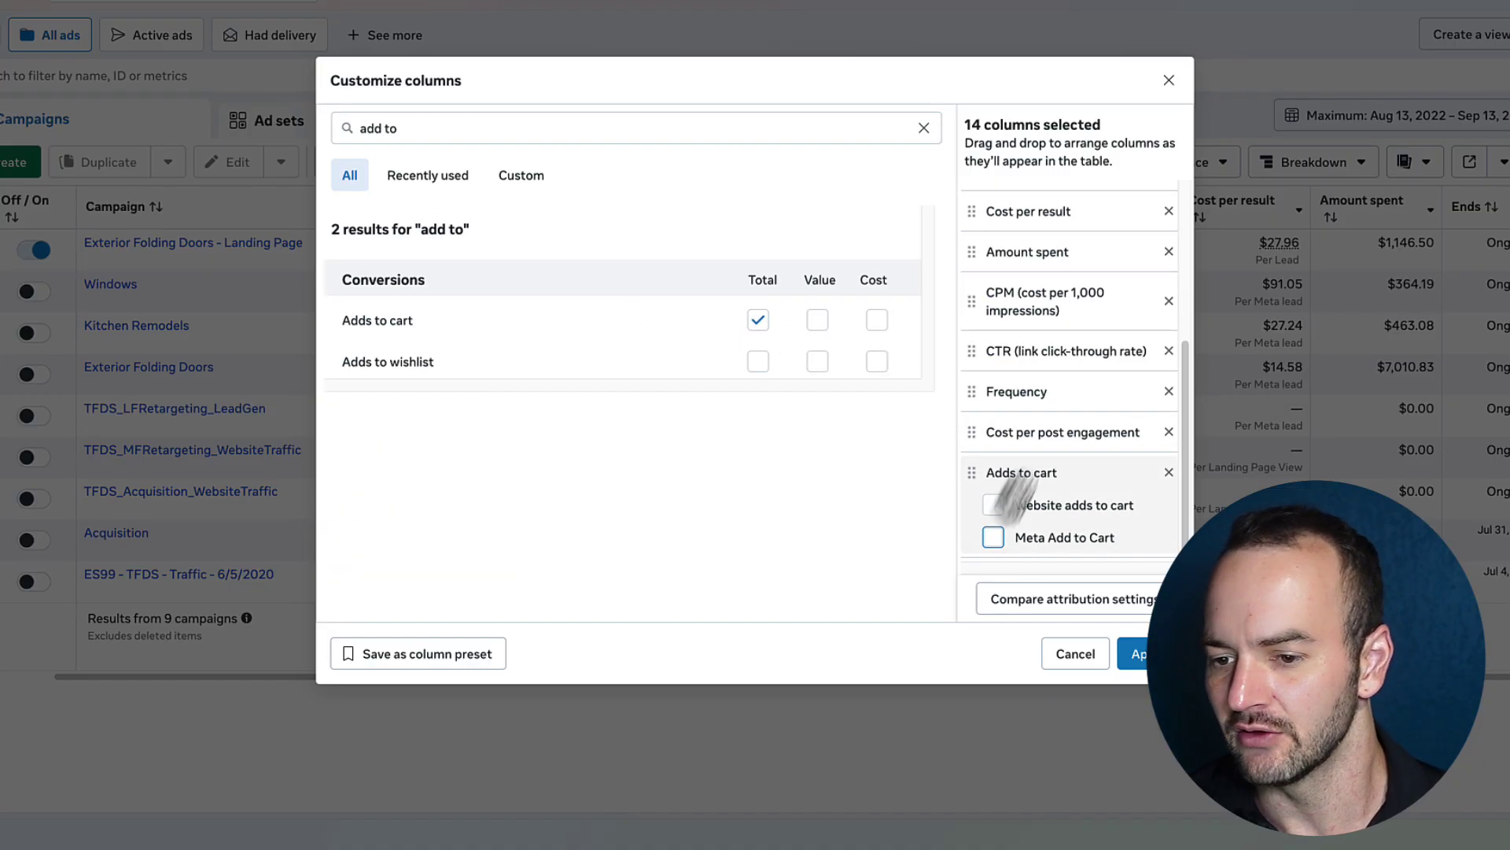
Move Adds to cart up the column order so it sits between Results and Reach.
drag(1042, 499, 1037, 338)
drag(1036, 537, 1037, 549)
scroll(1055, 475, up, 2)
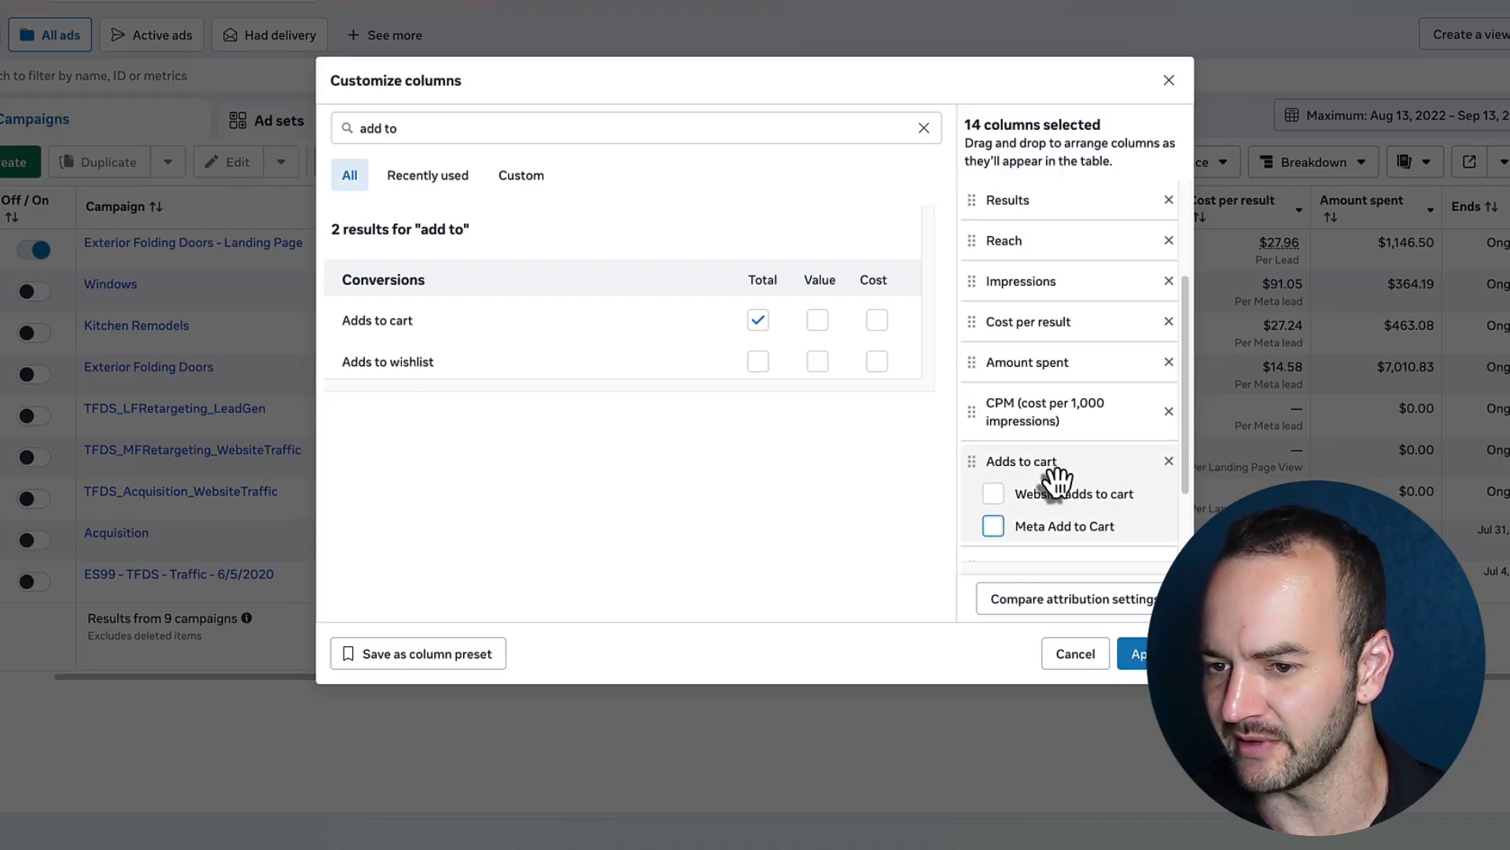
drag(1055, 481, 1052, 268)
drag(1055, 327, 1069, 383)
drag(1049, 325, 1051, 266)
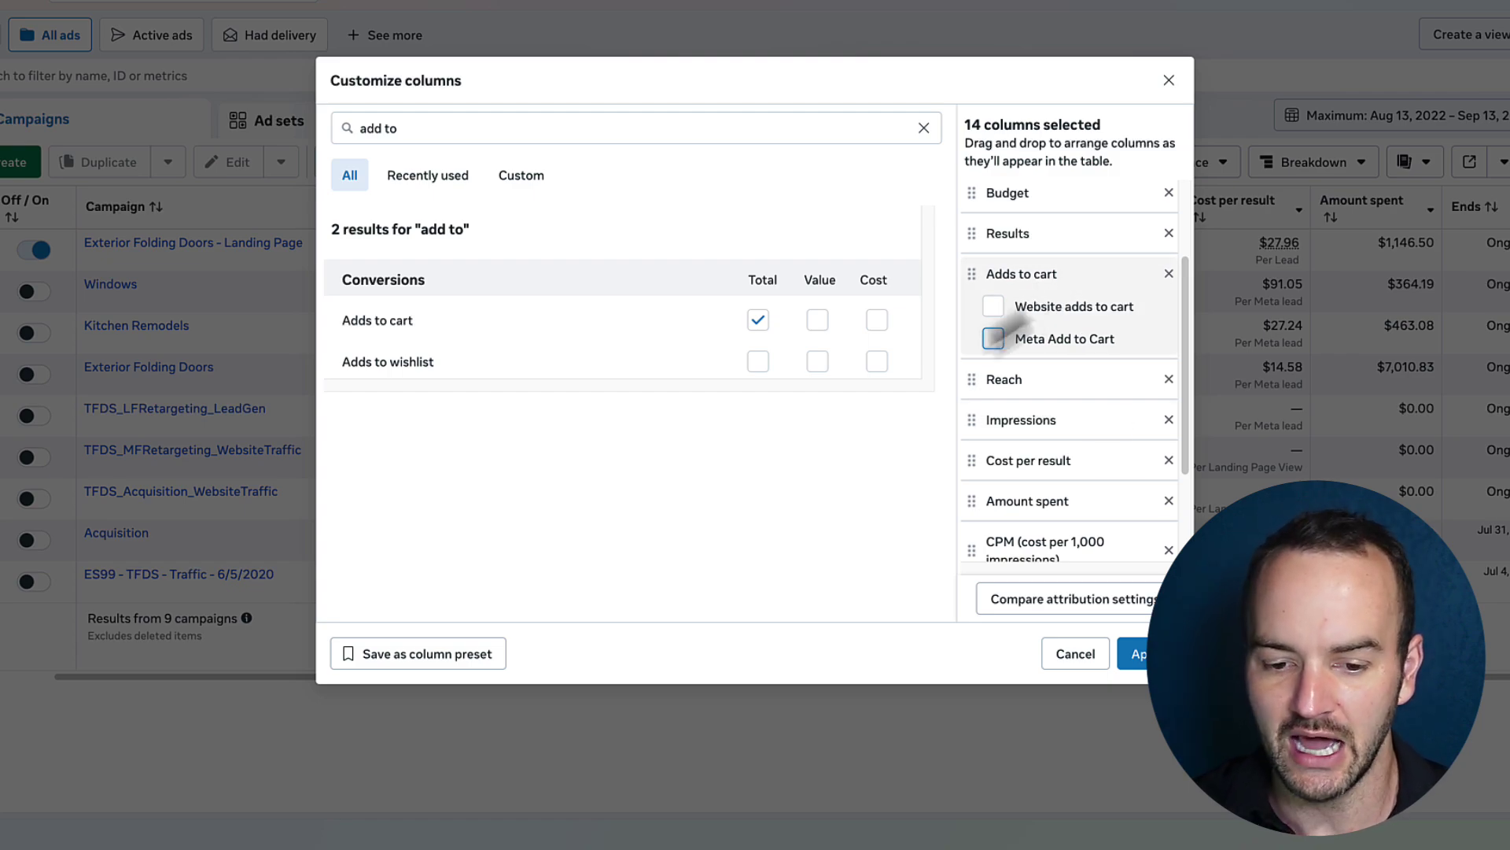
Save the column set as a preset named 'Leads' and apply it to the campaigns table.
click(456, 663)
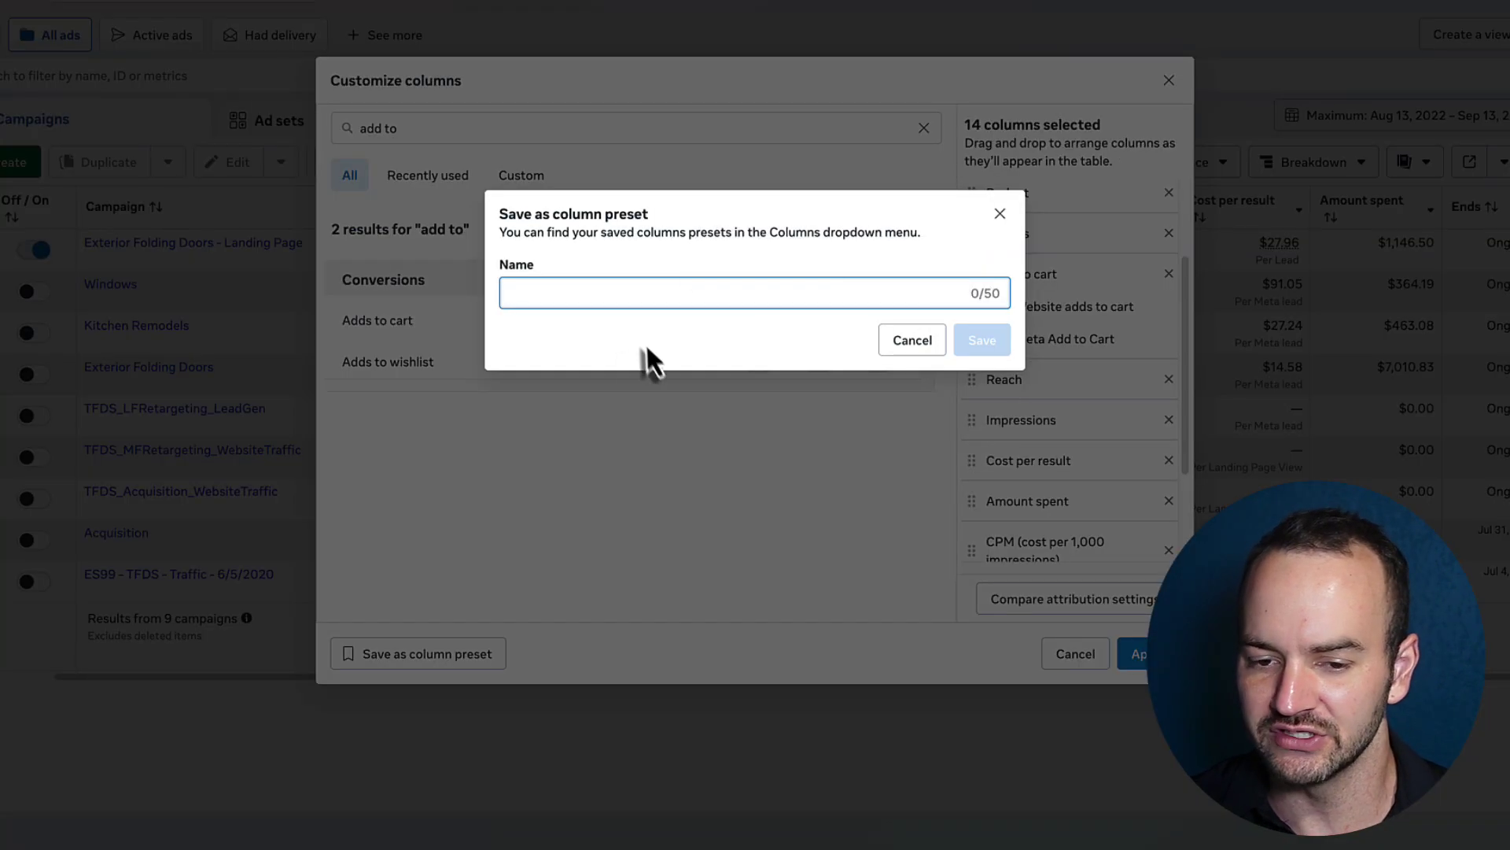
text(Leads)
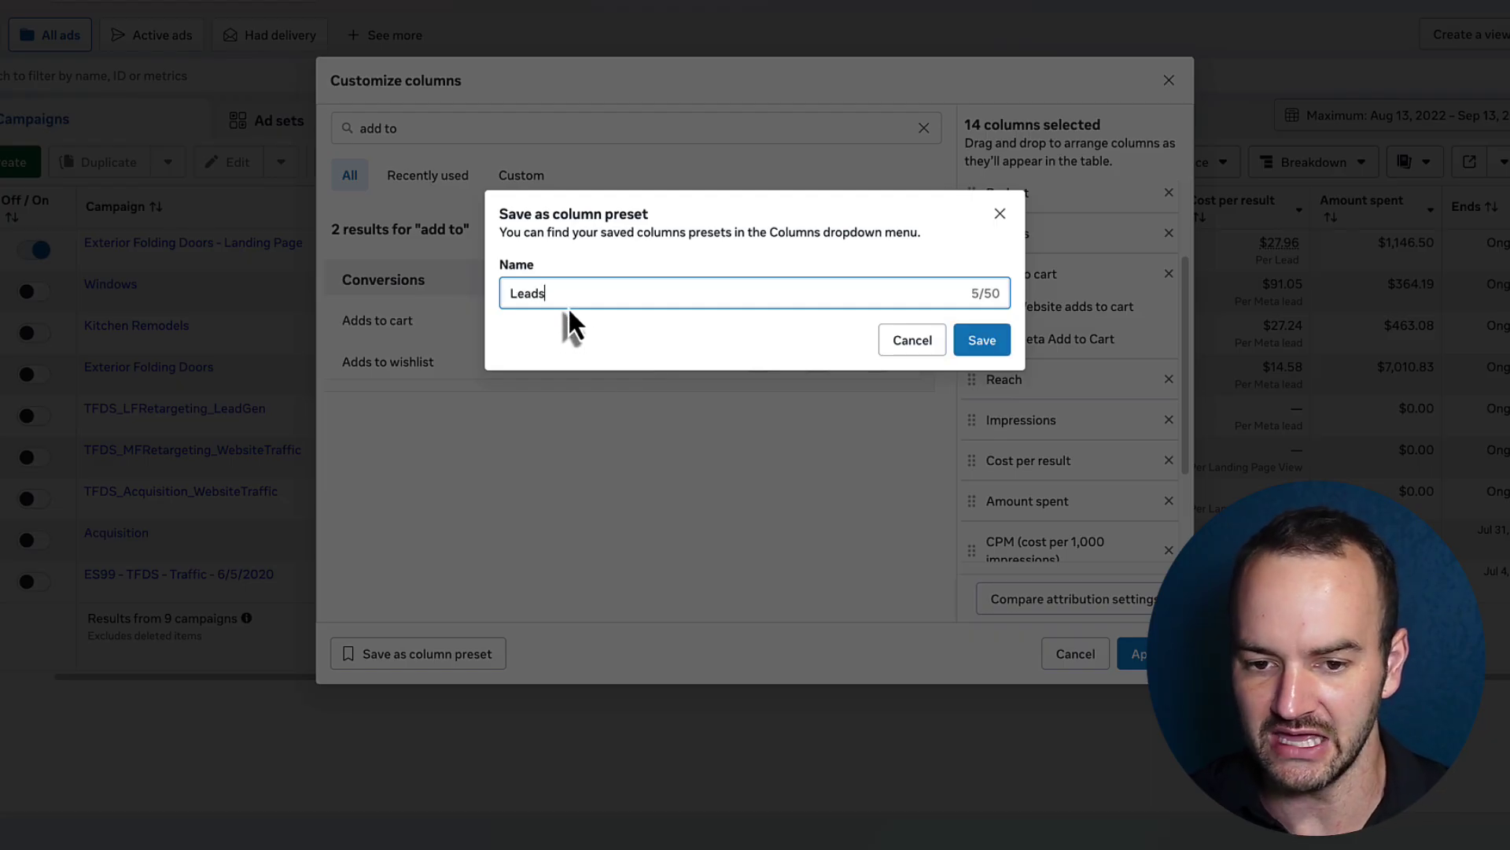
click(993, 340)
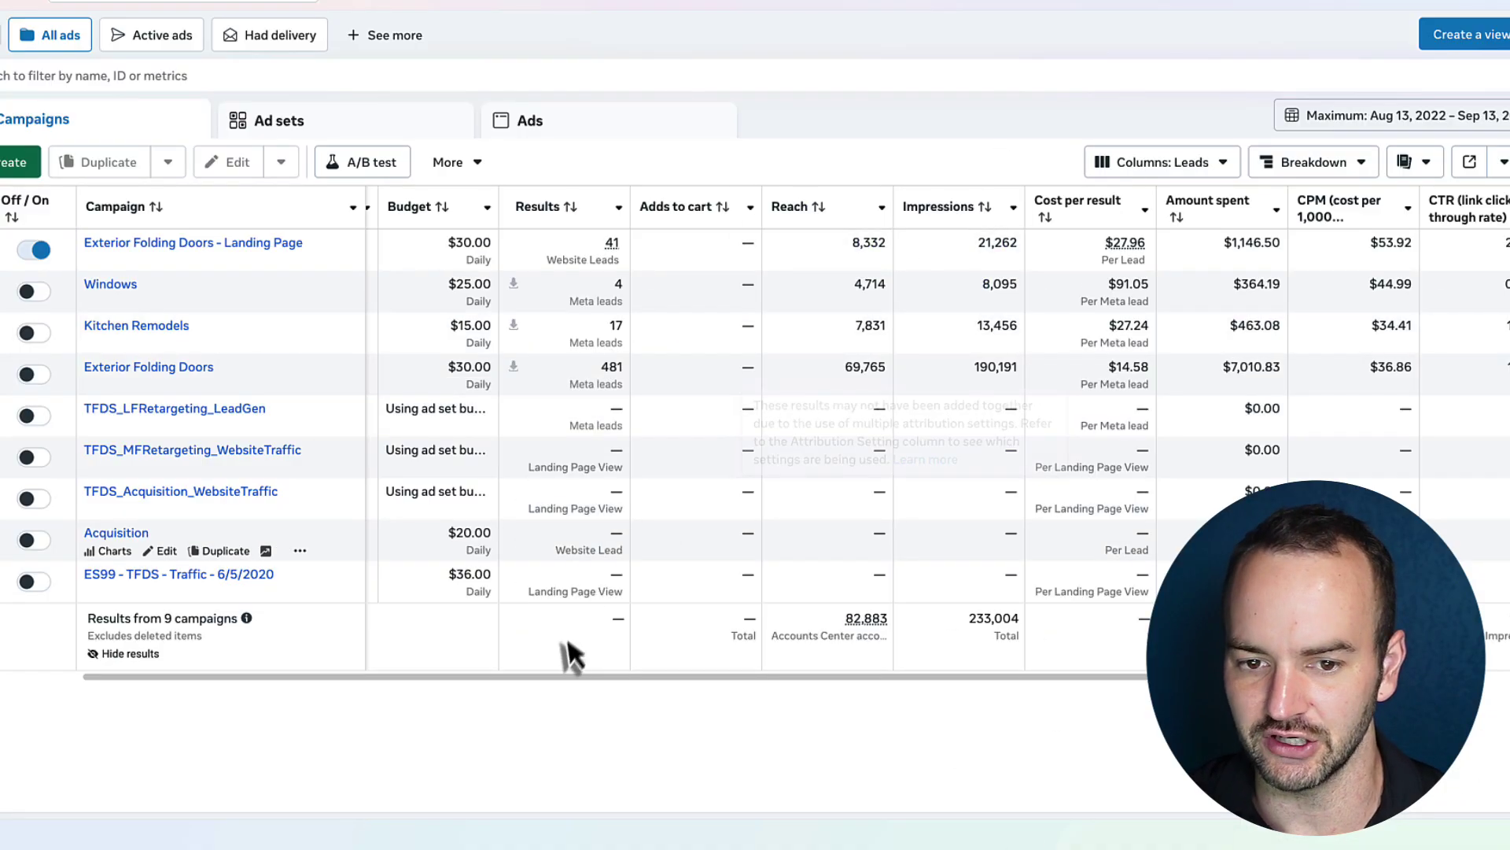
drag(723, 681, 810, 680)
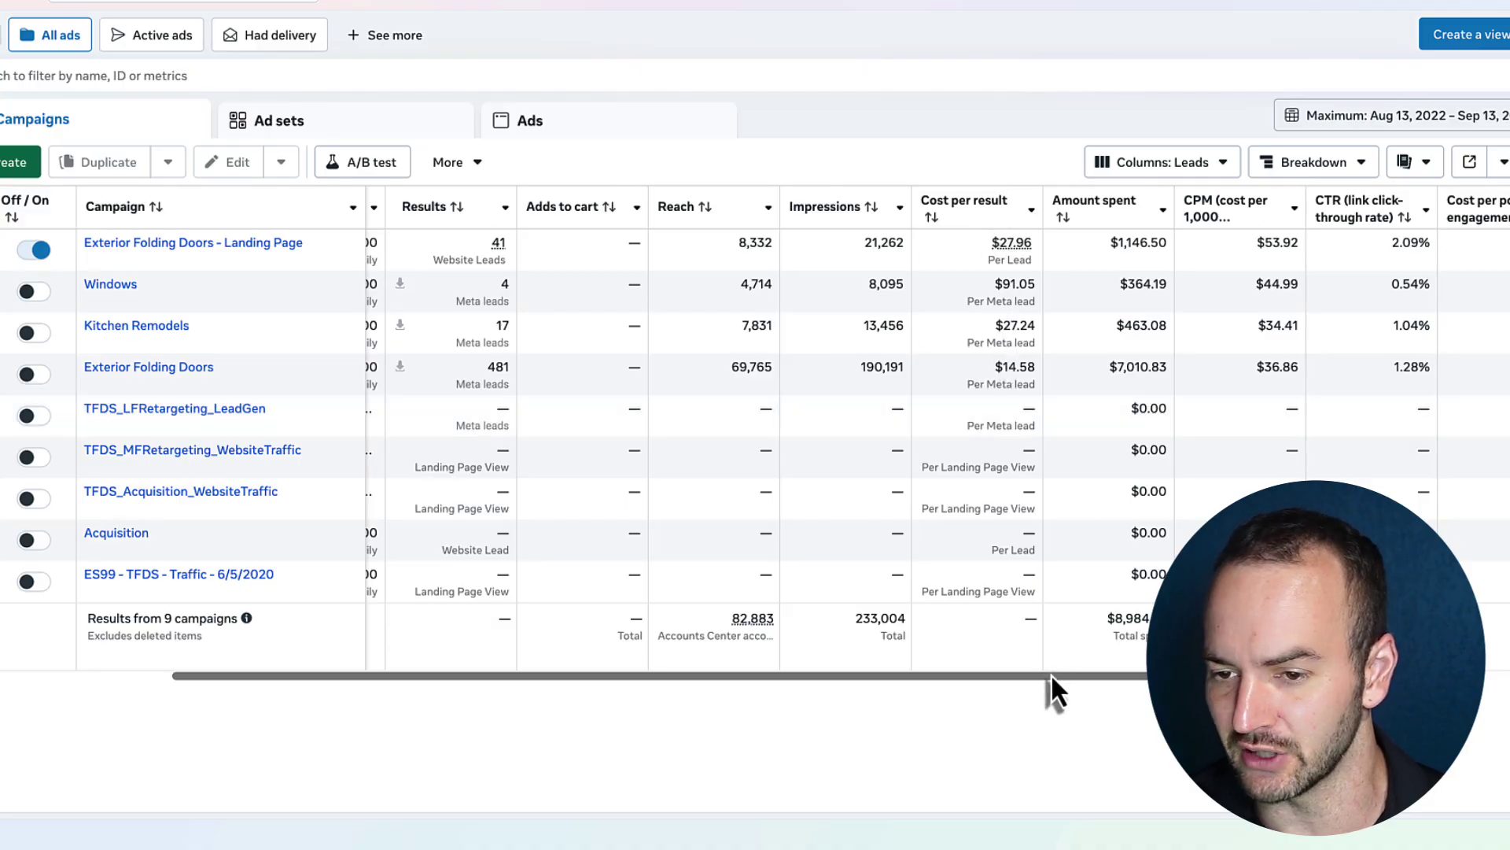
drag(1052, 674, 1174, 675)
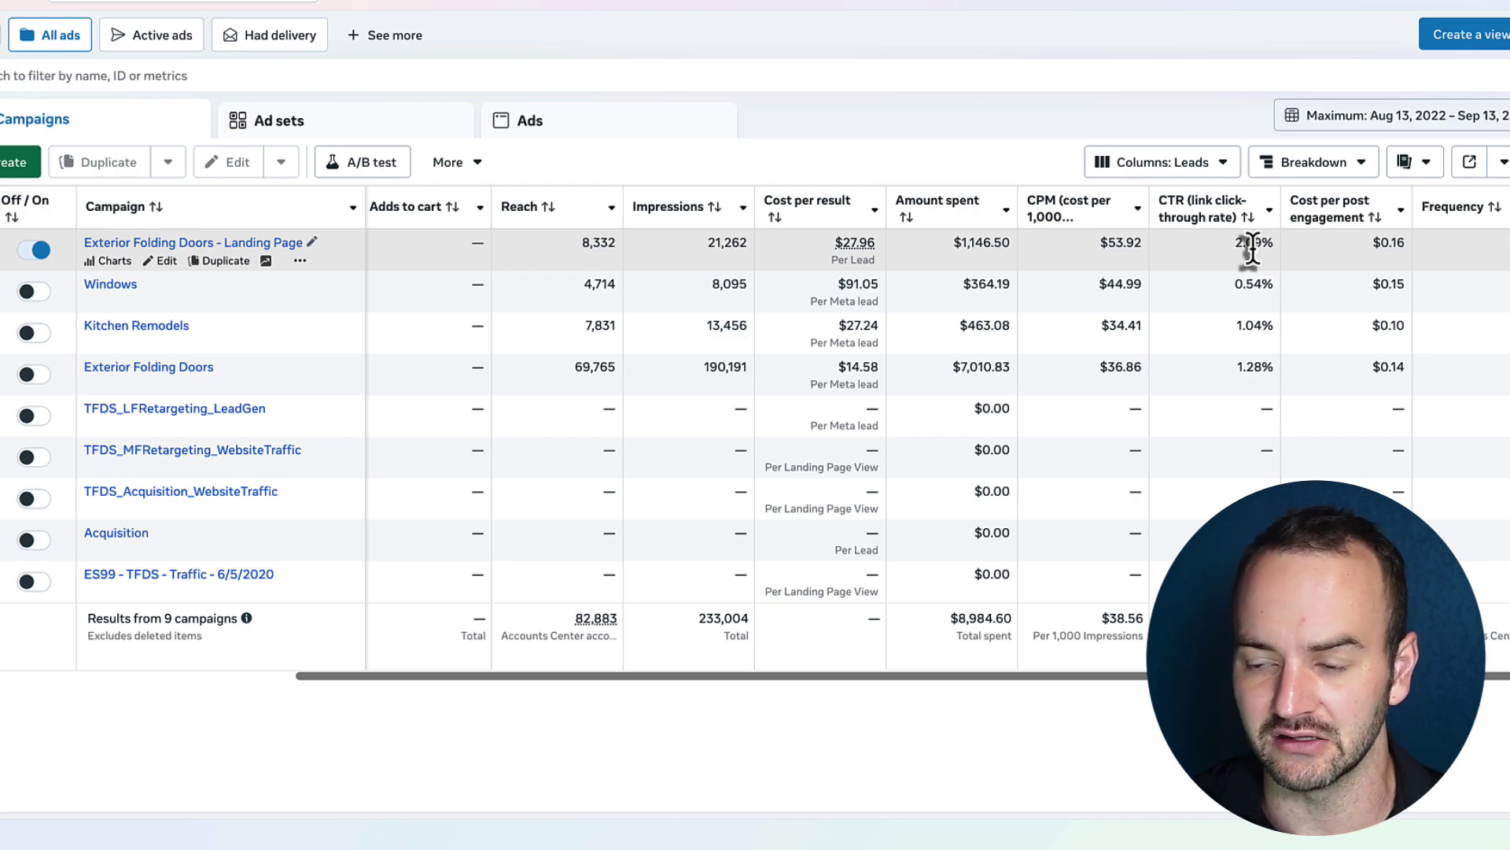
mouse_move(1351, 235)
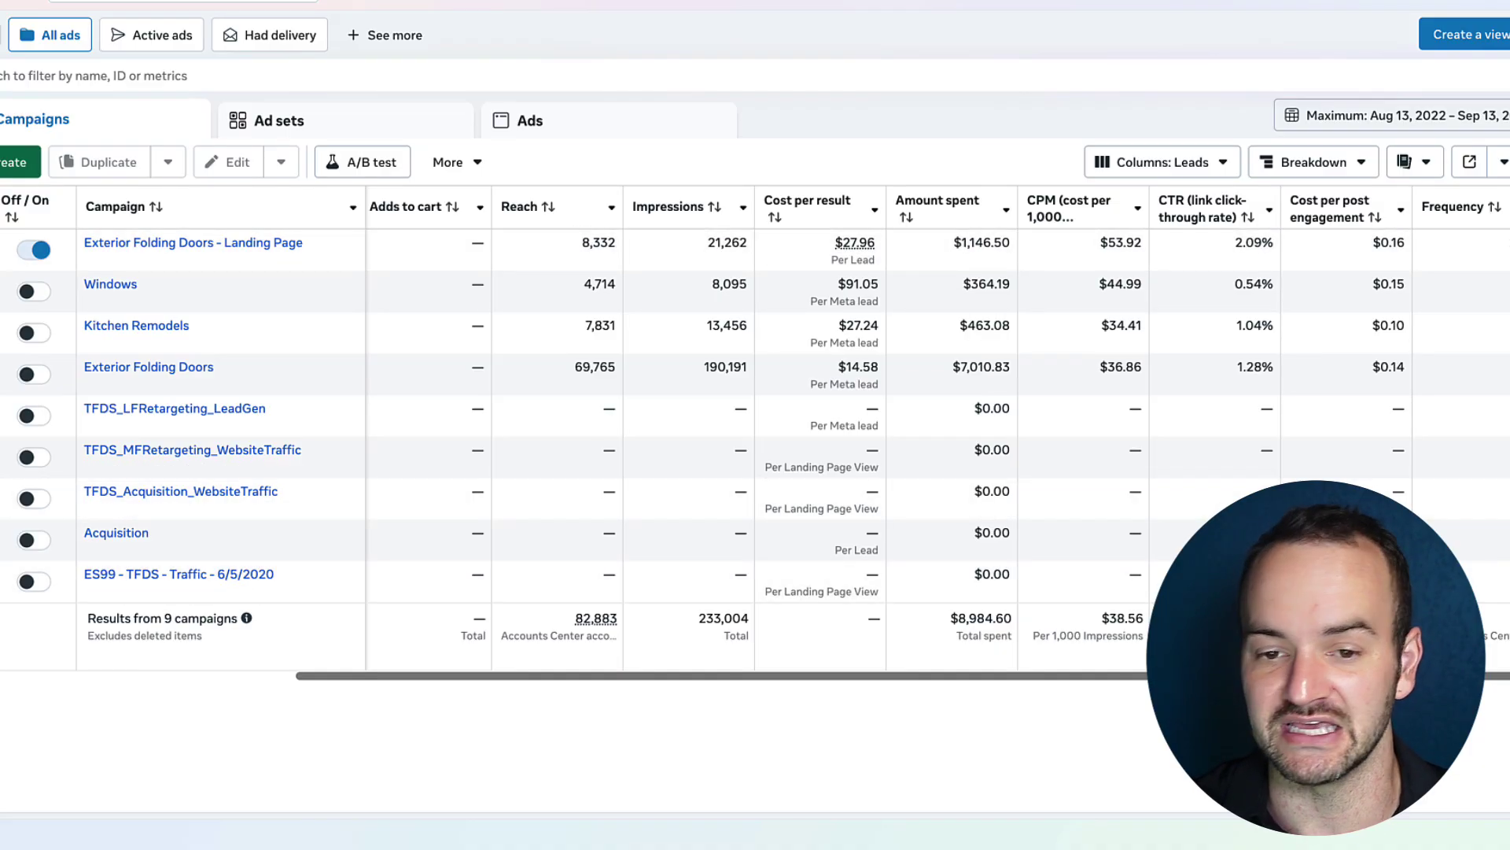
drag(1214, 675, 942, 676)
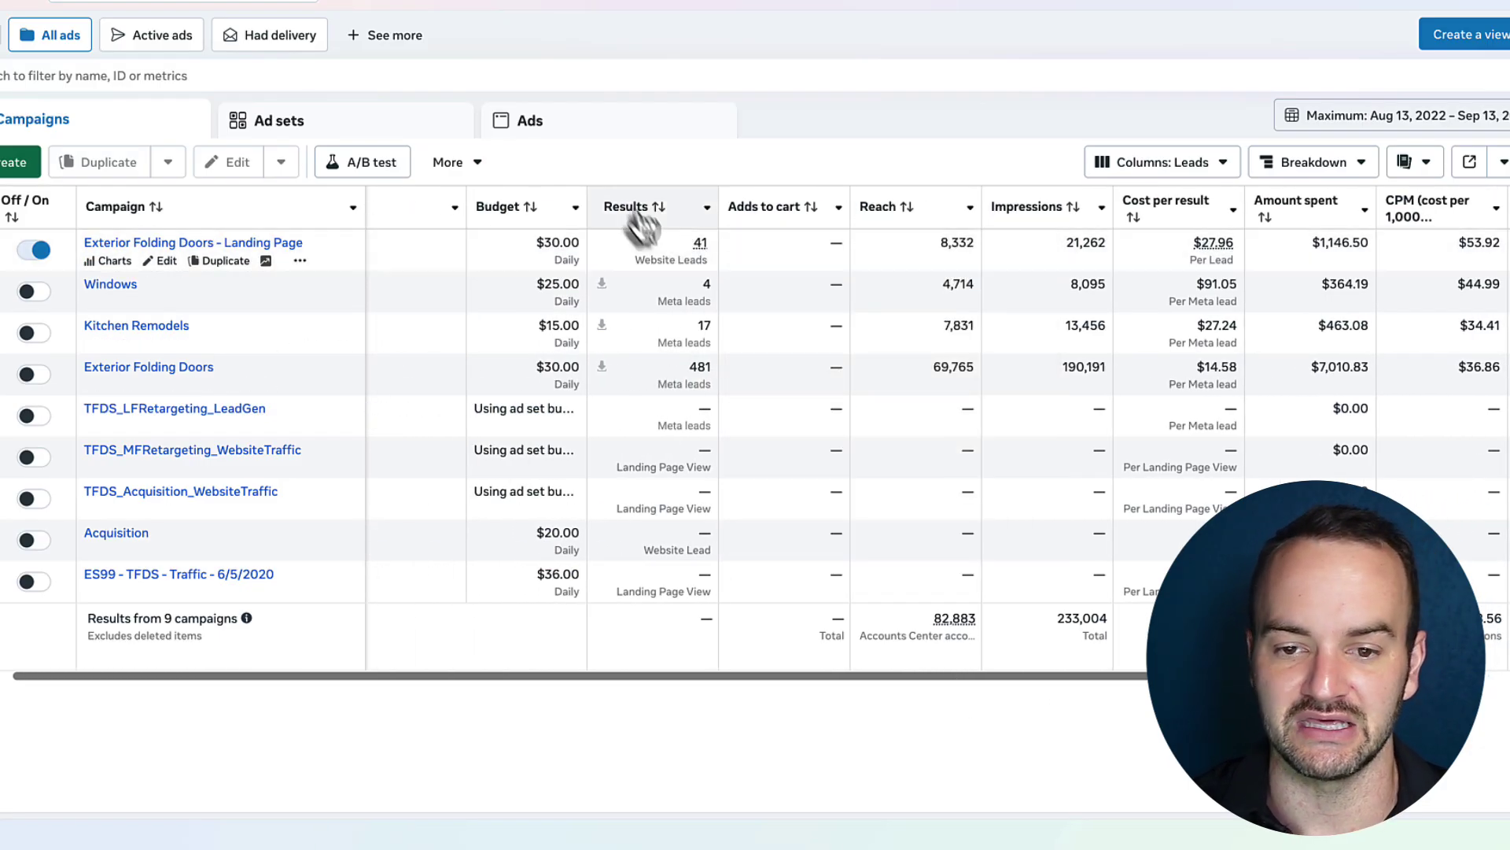
drag(804, 678, 933, 682)
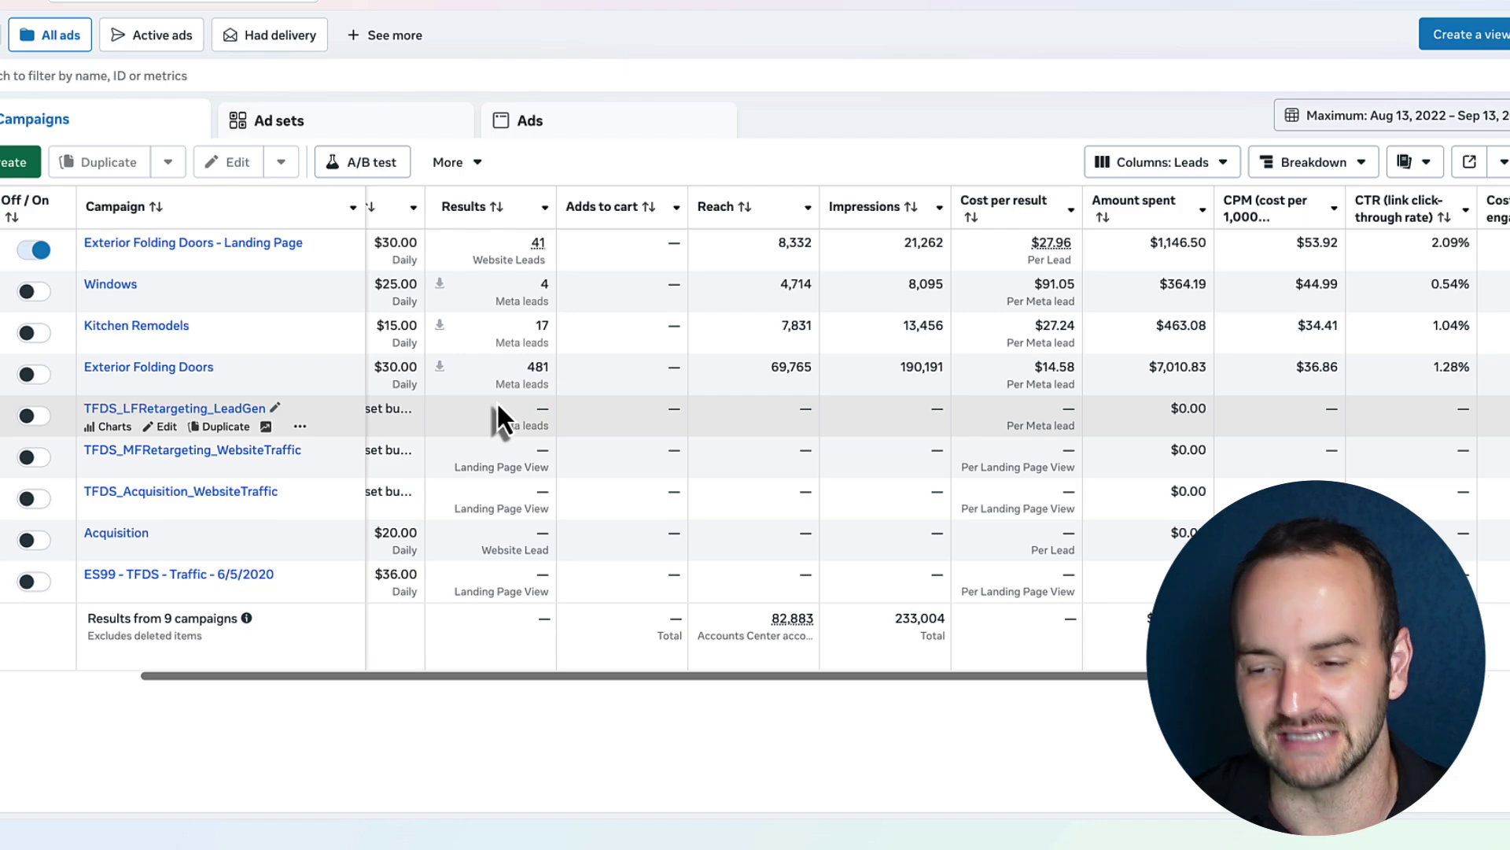
Scroll the Leads view table sideways to review the campaign figures.
drag(976, 675, 1074, 700)
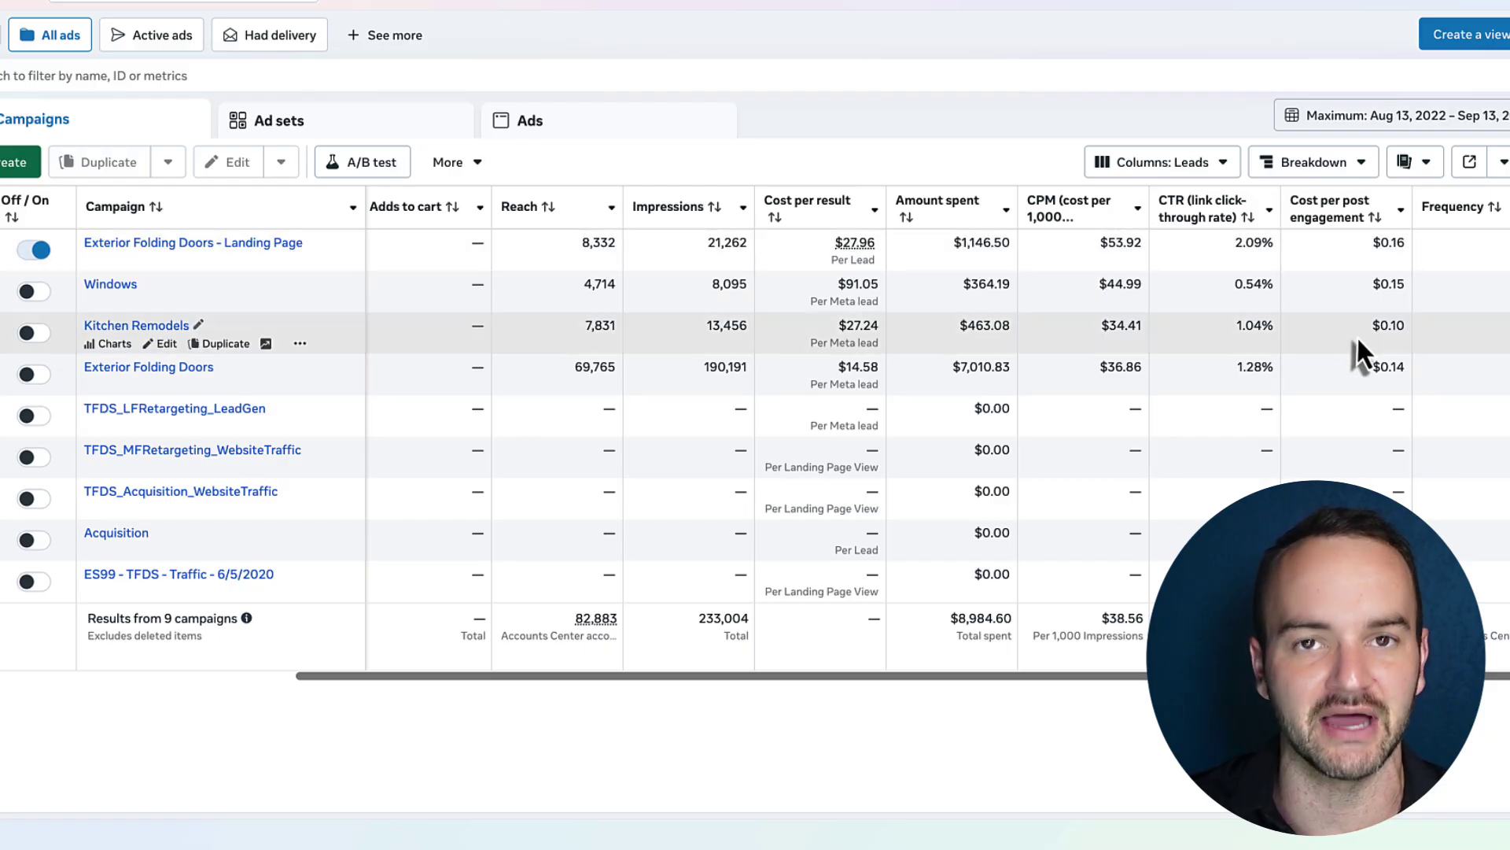
Select the Exterior Folding Doors - Landing Page campaign and show its ads.
click(16, 248)
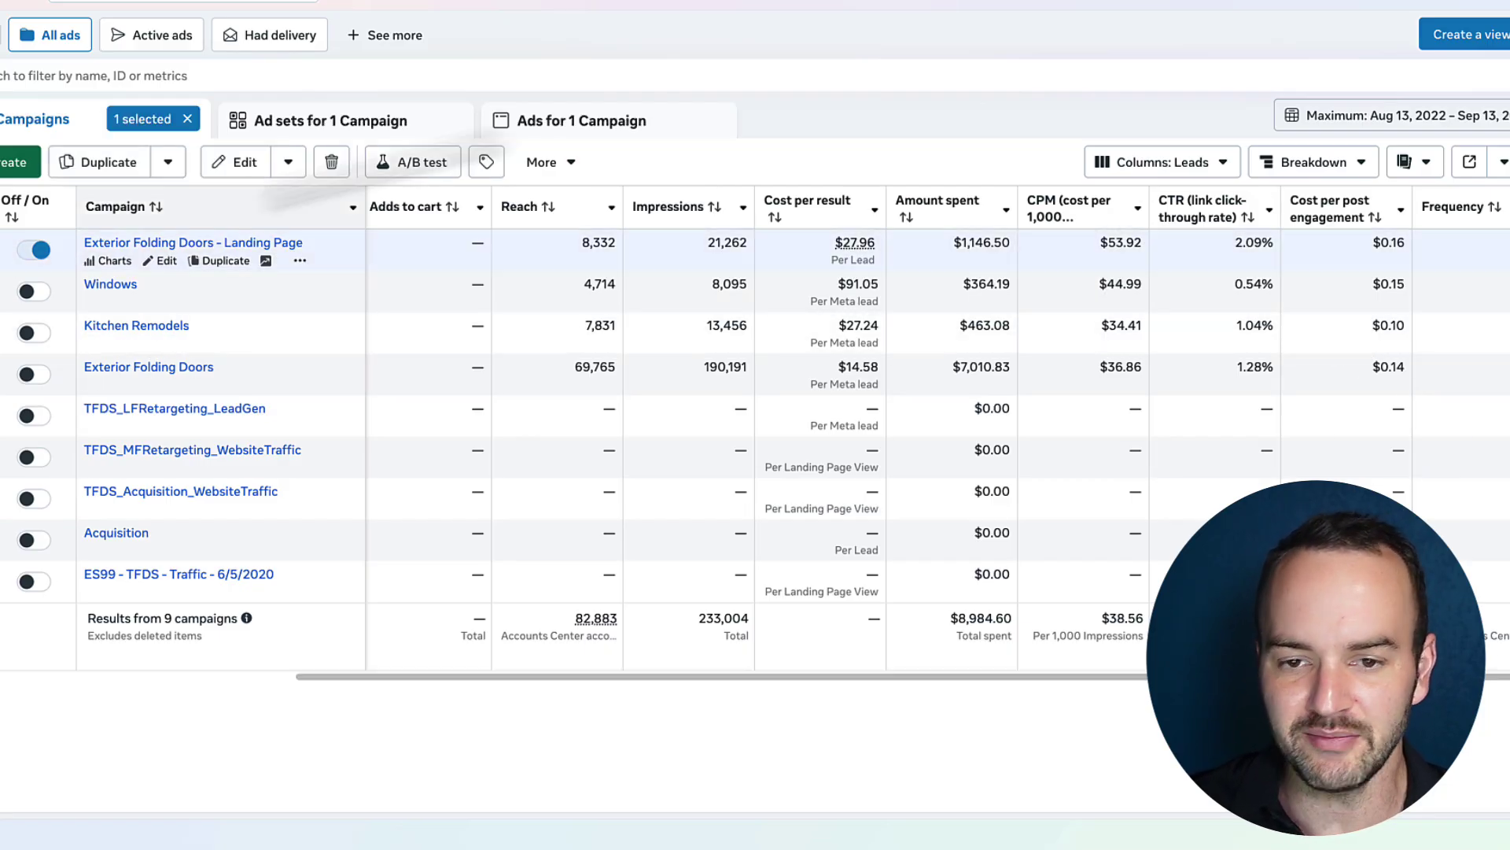
click(600, 125)
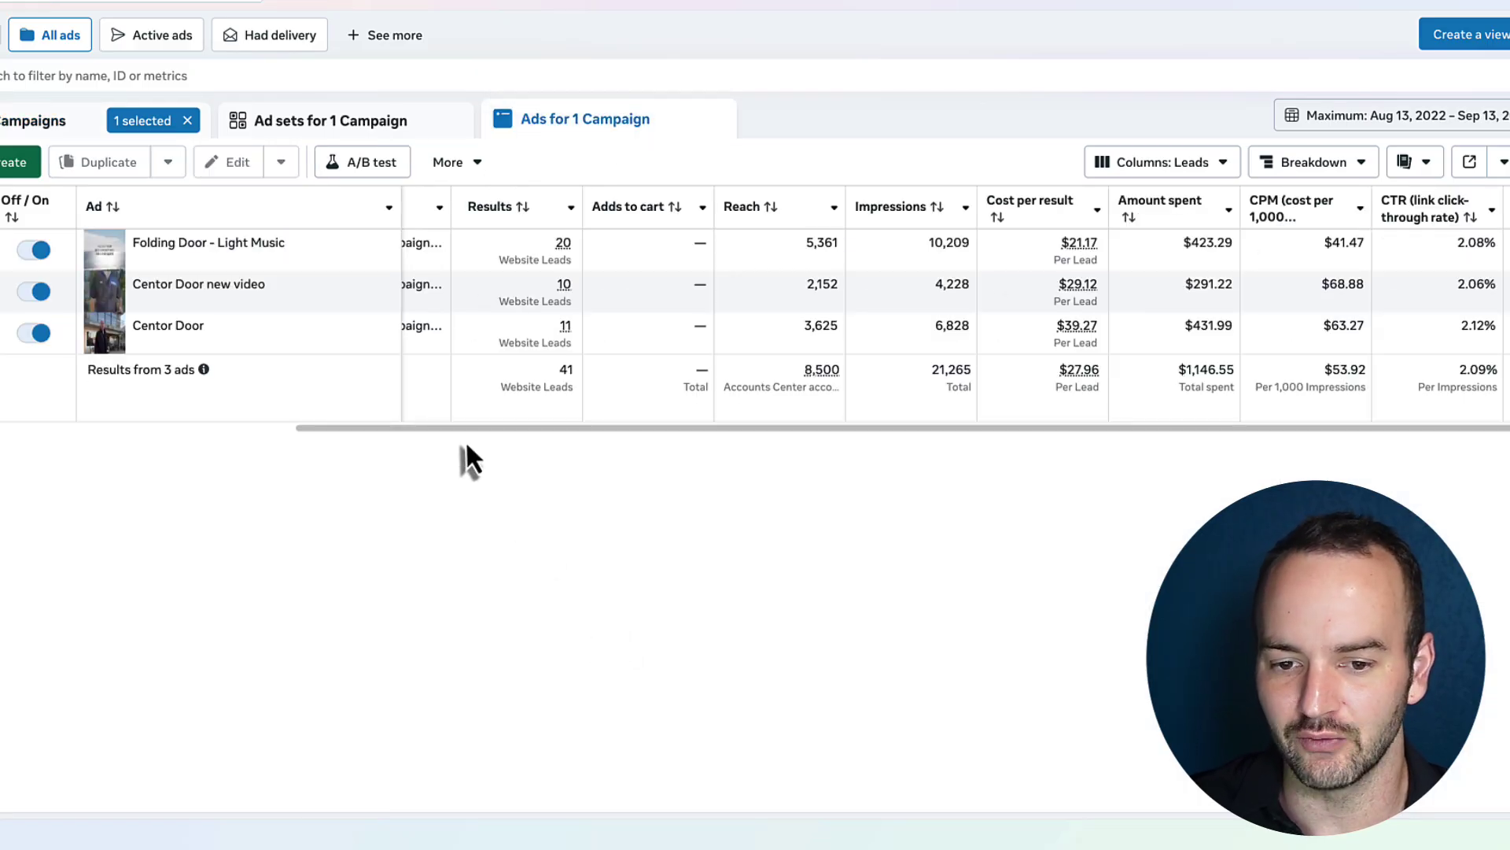
scroll(472, 445, right, 3)
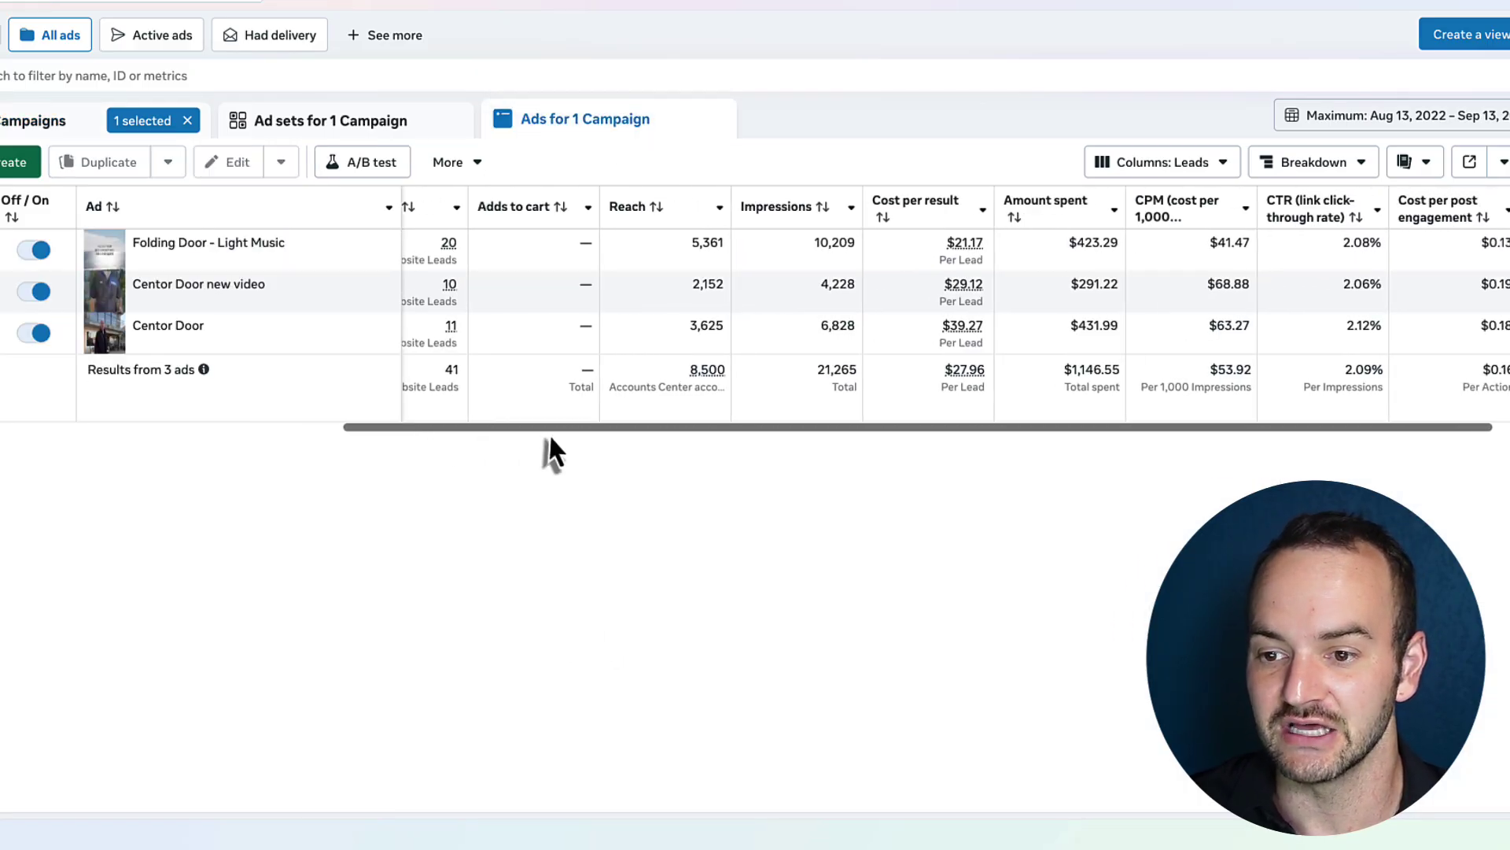
drag(549, 433, 587, 429)
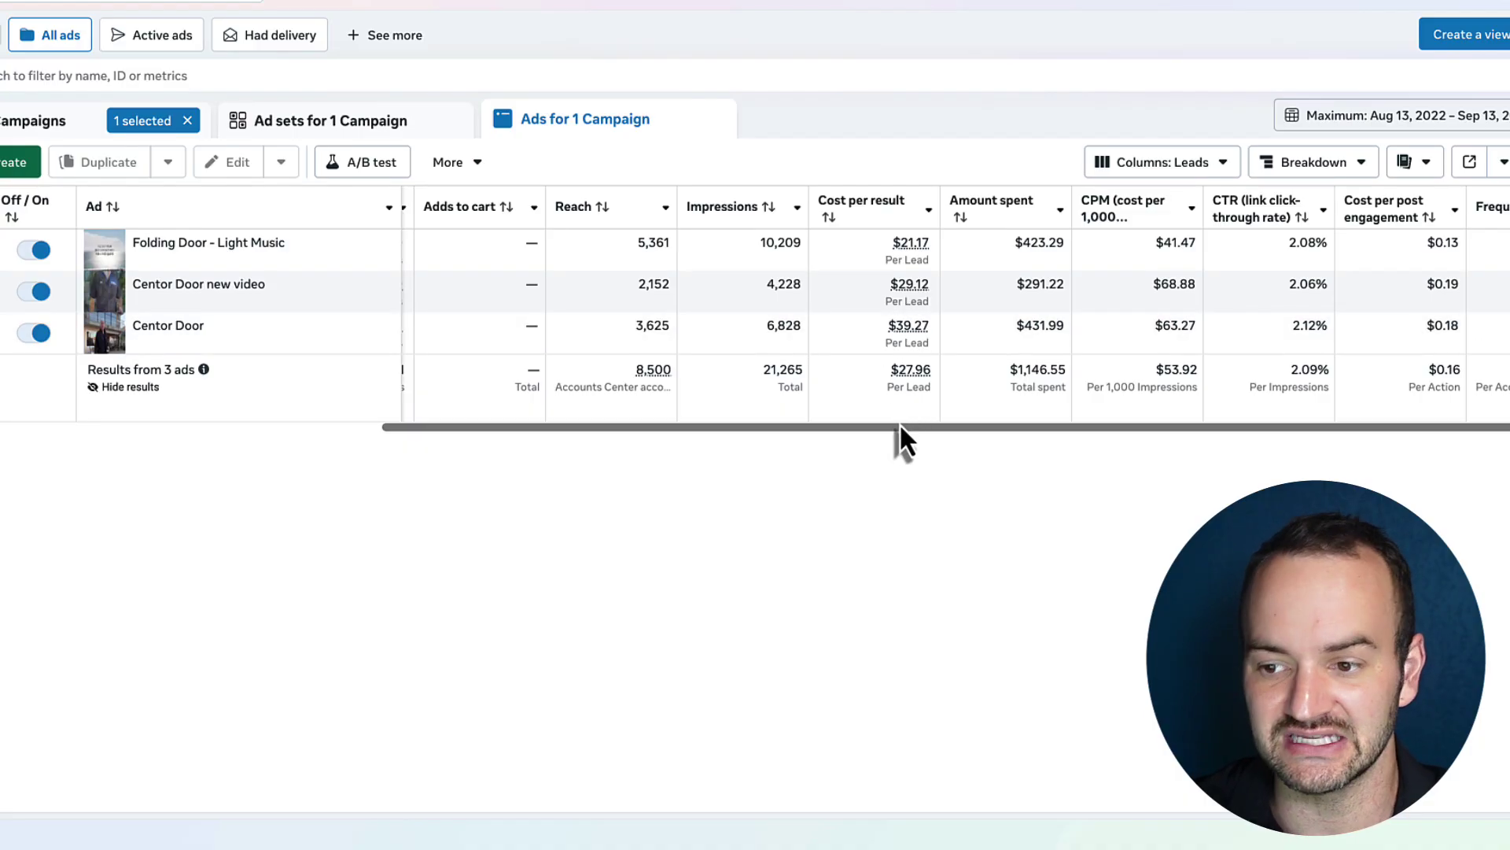
Scroll across the three ads to compare cost per result, finding Centor Door highest at $39.27.
drag(903, 428, 799, 429)
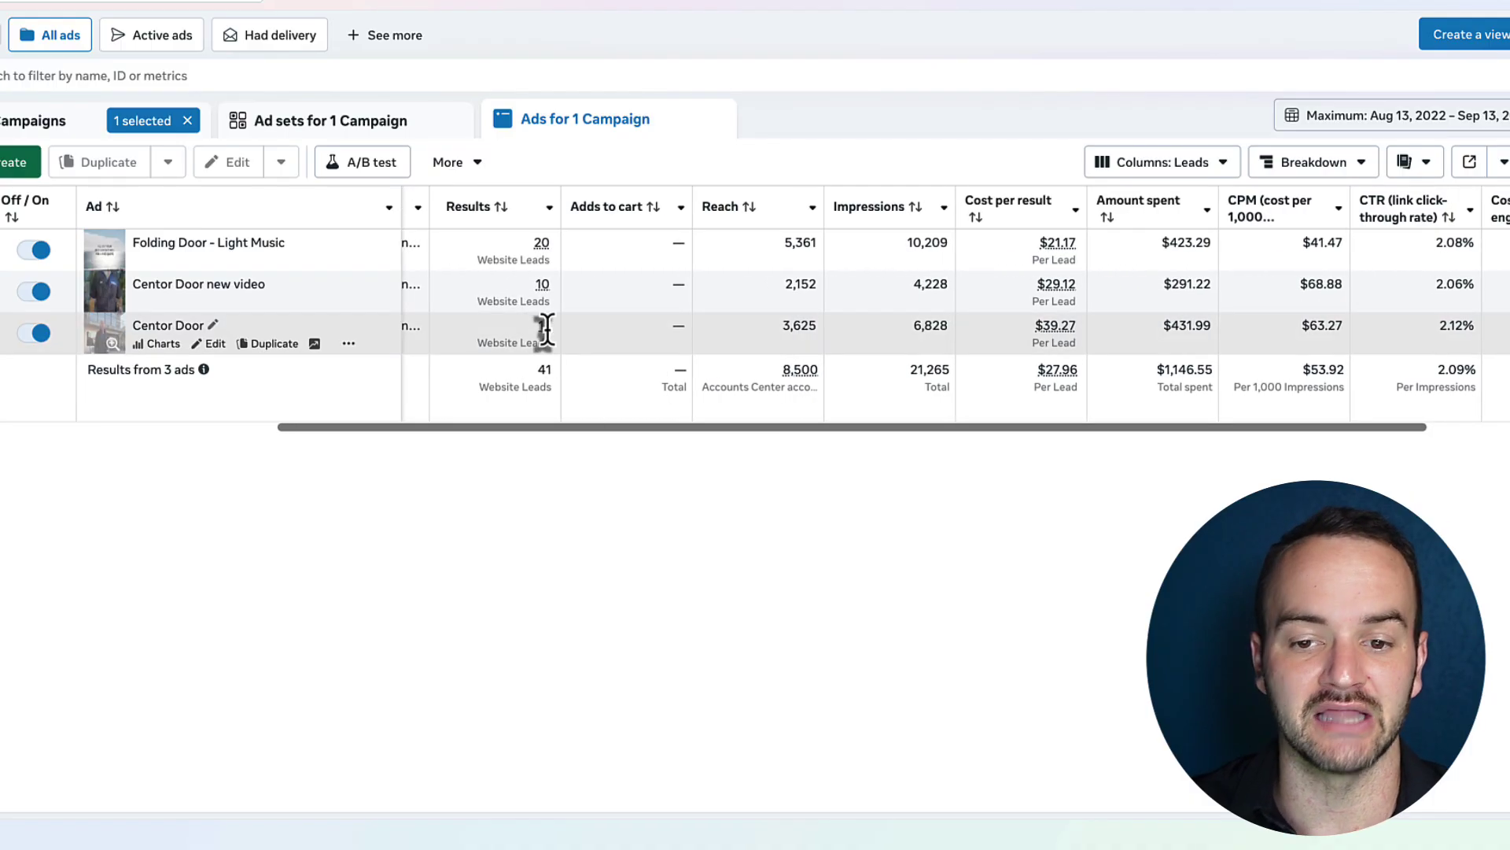
mouse_move(545, 330)
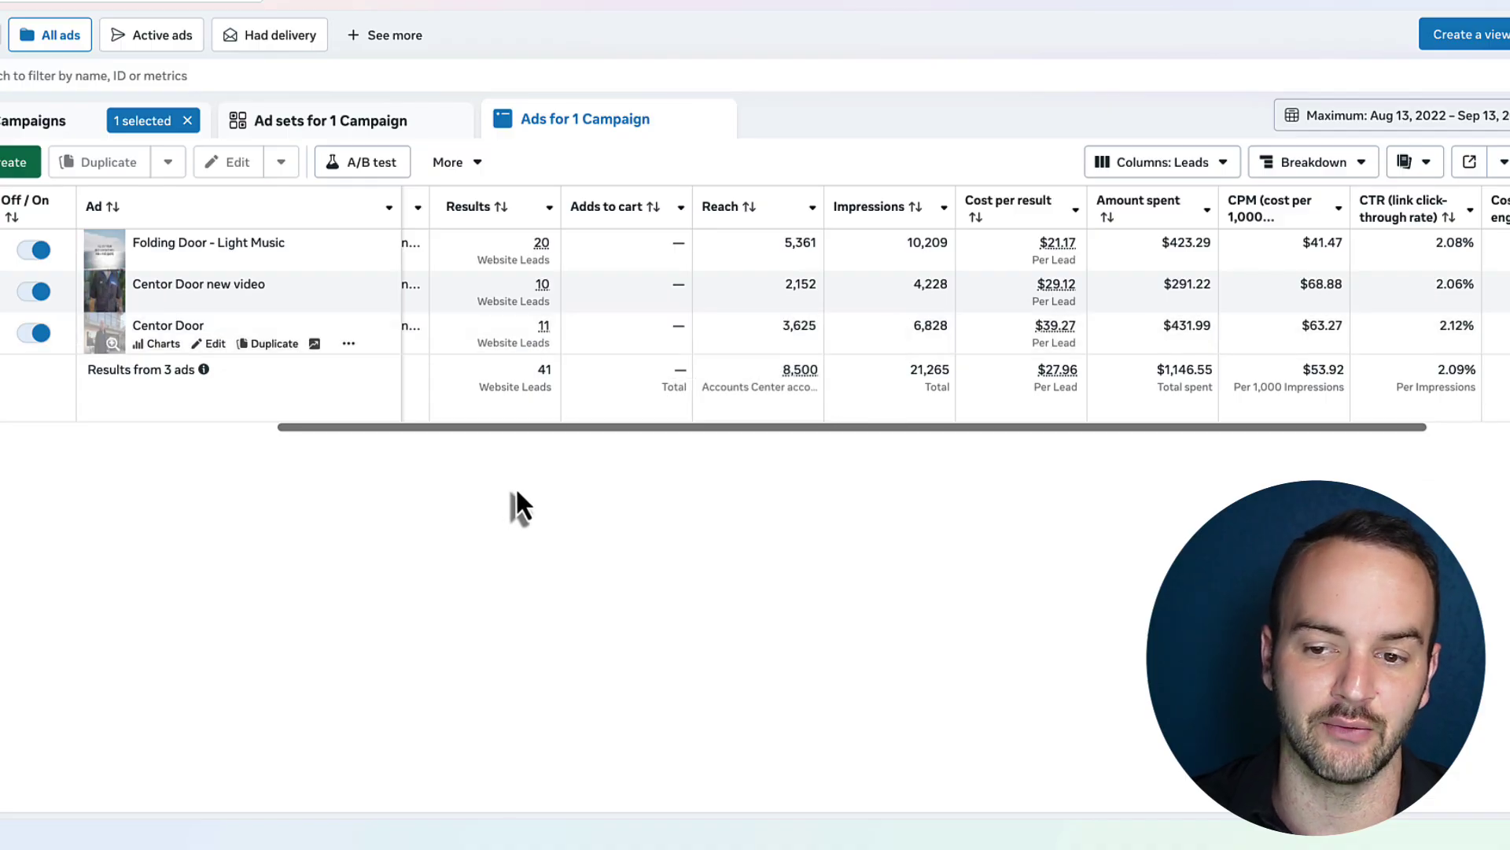
drag(785, 428, 791, 431)
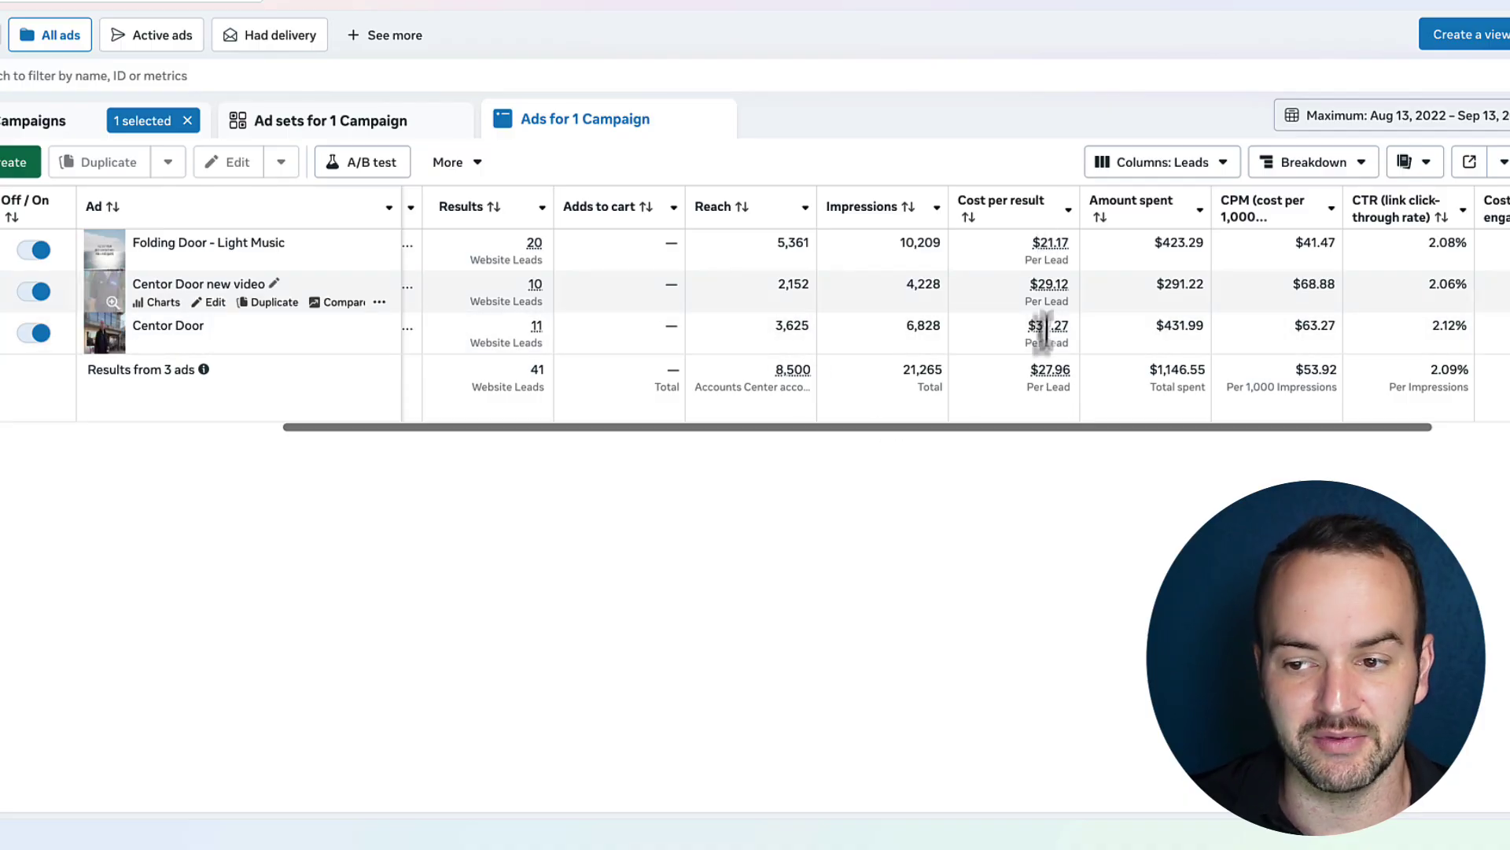
drag(990, 429, 1010, 426)
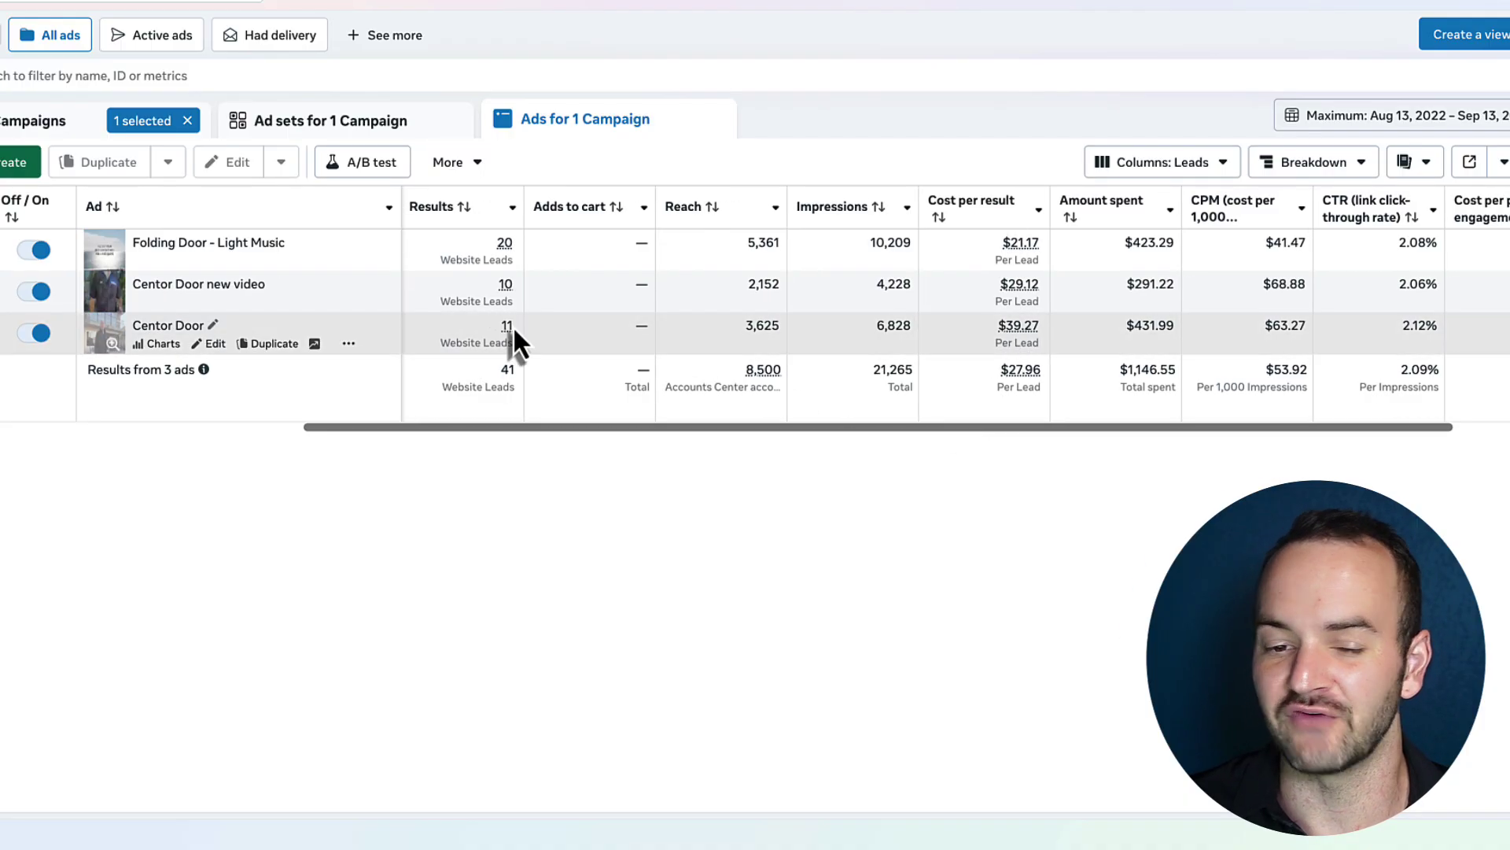
mouse_move(507, 323)
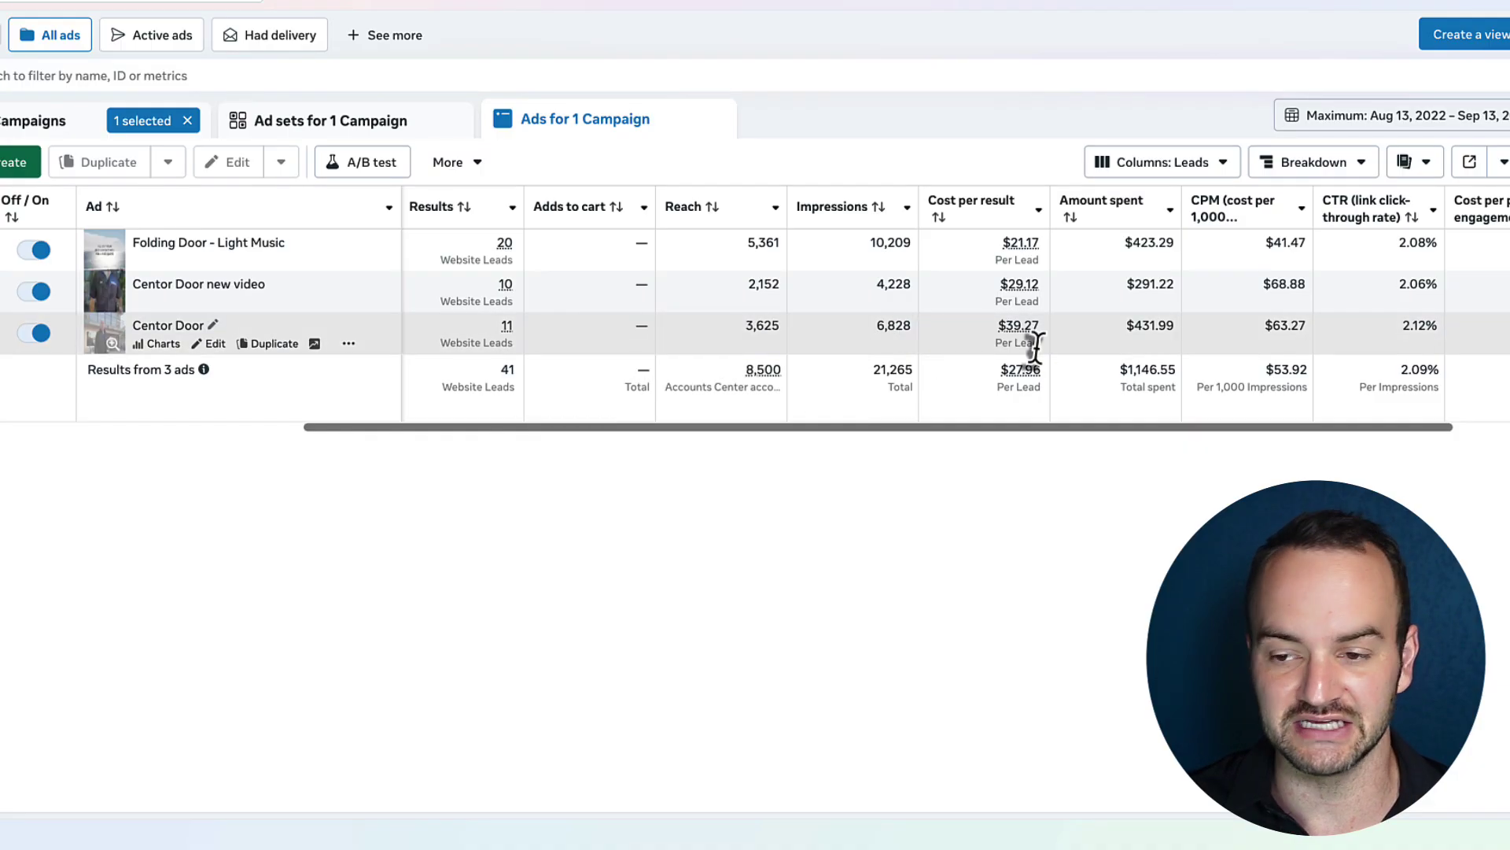
drag(1084, 426, 1202, 427)
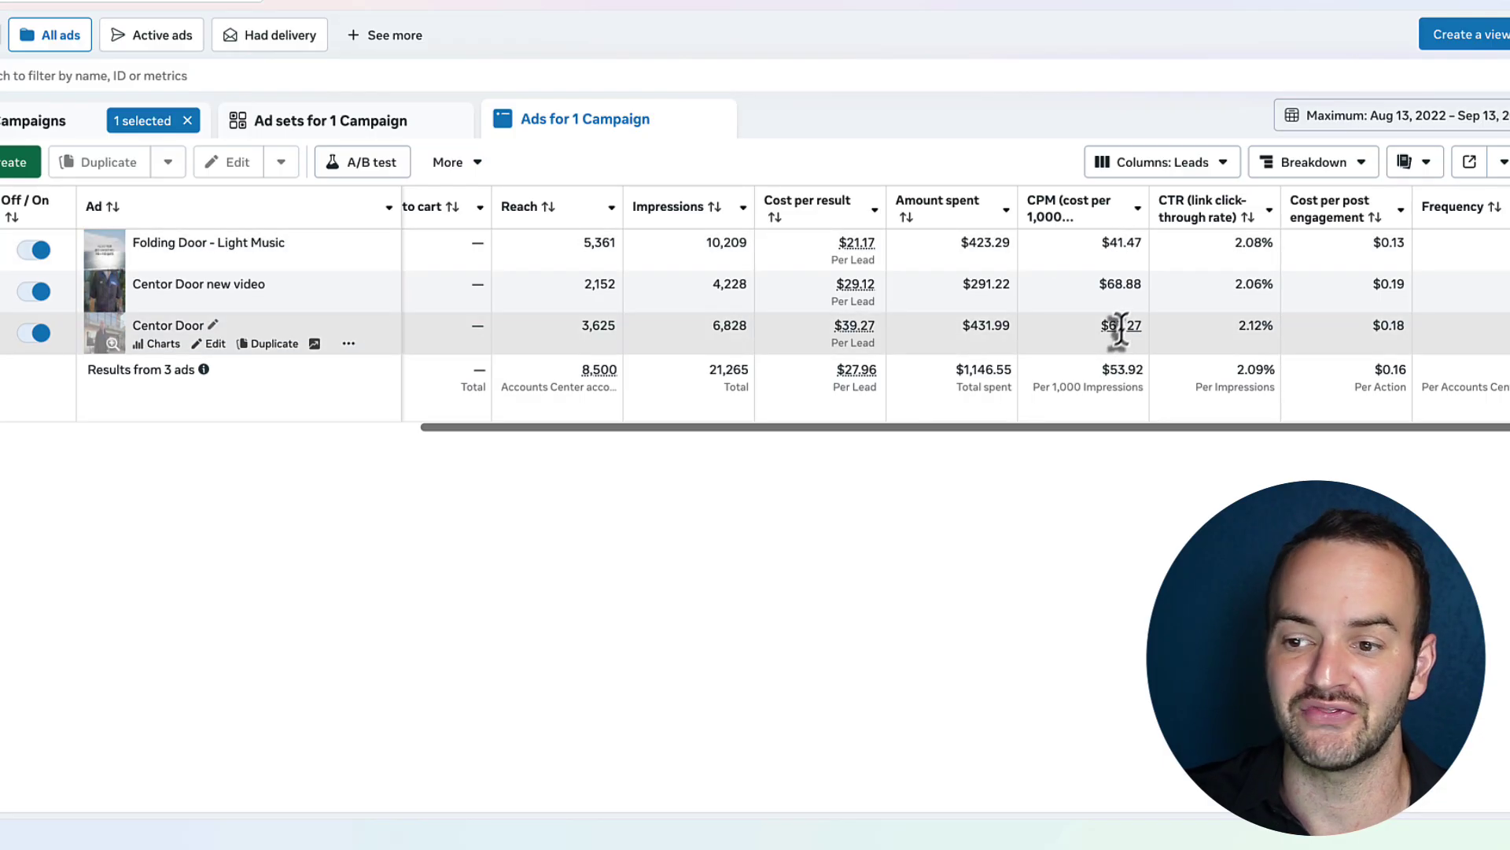
mouse_move(1127, 314)
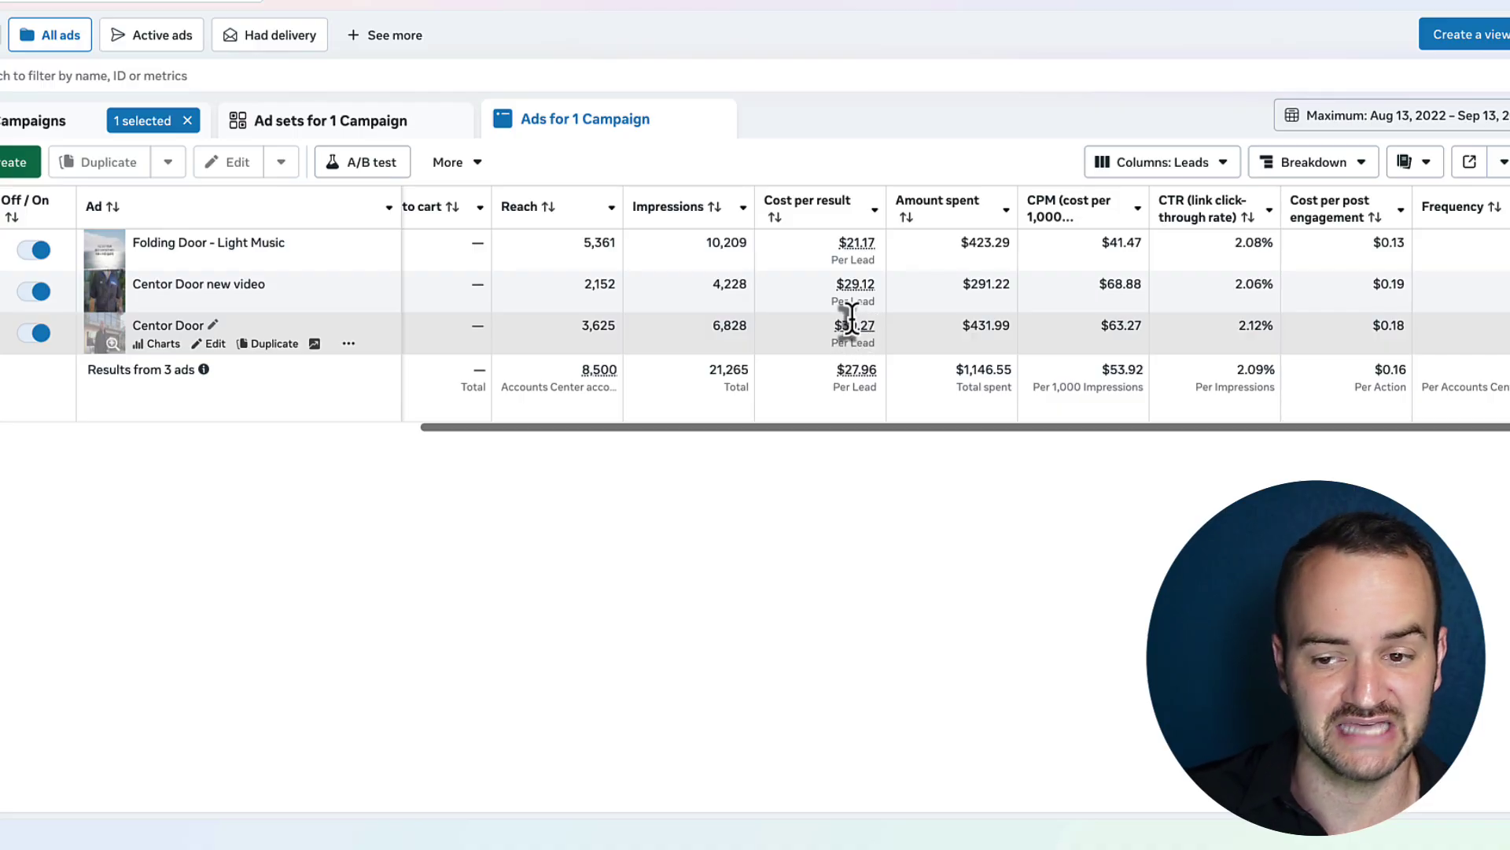
click(37, 335)
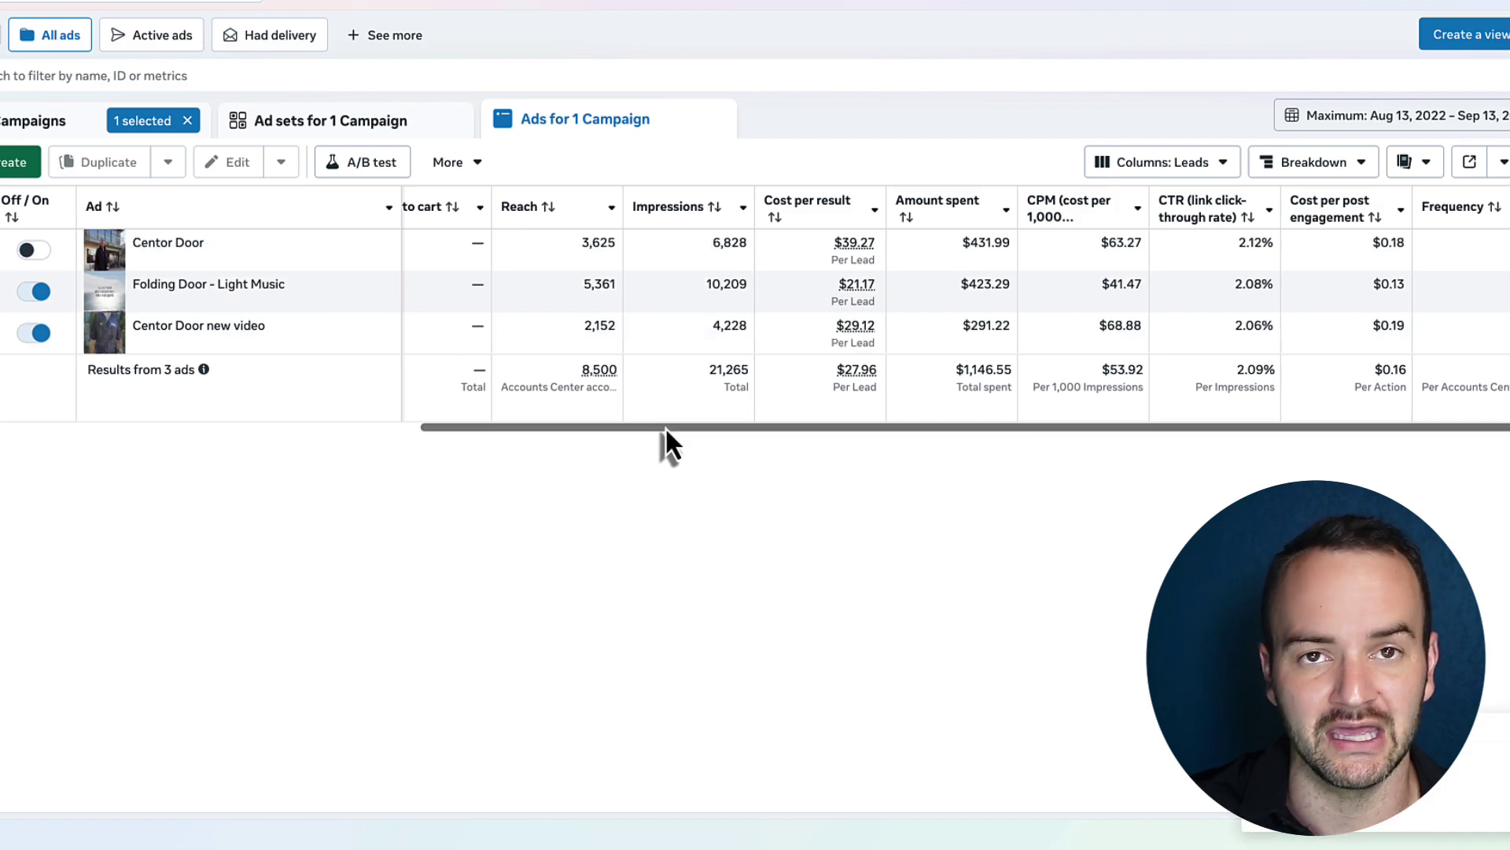
mouse_move(138, 246)
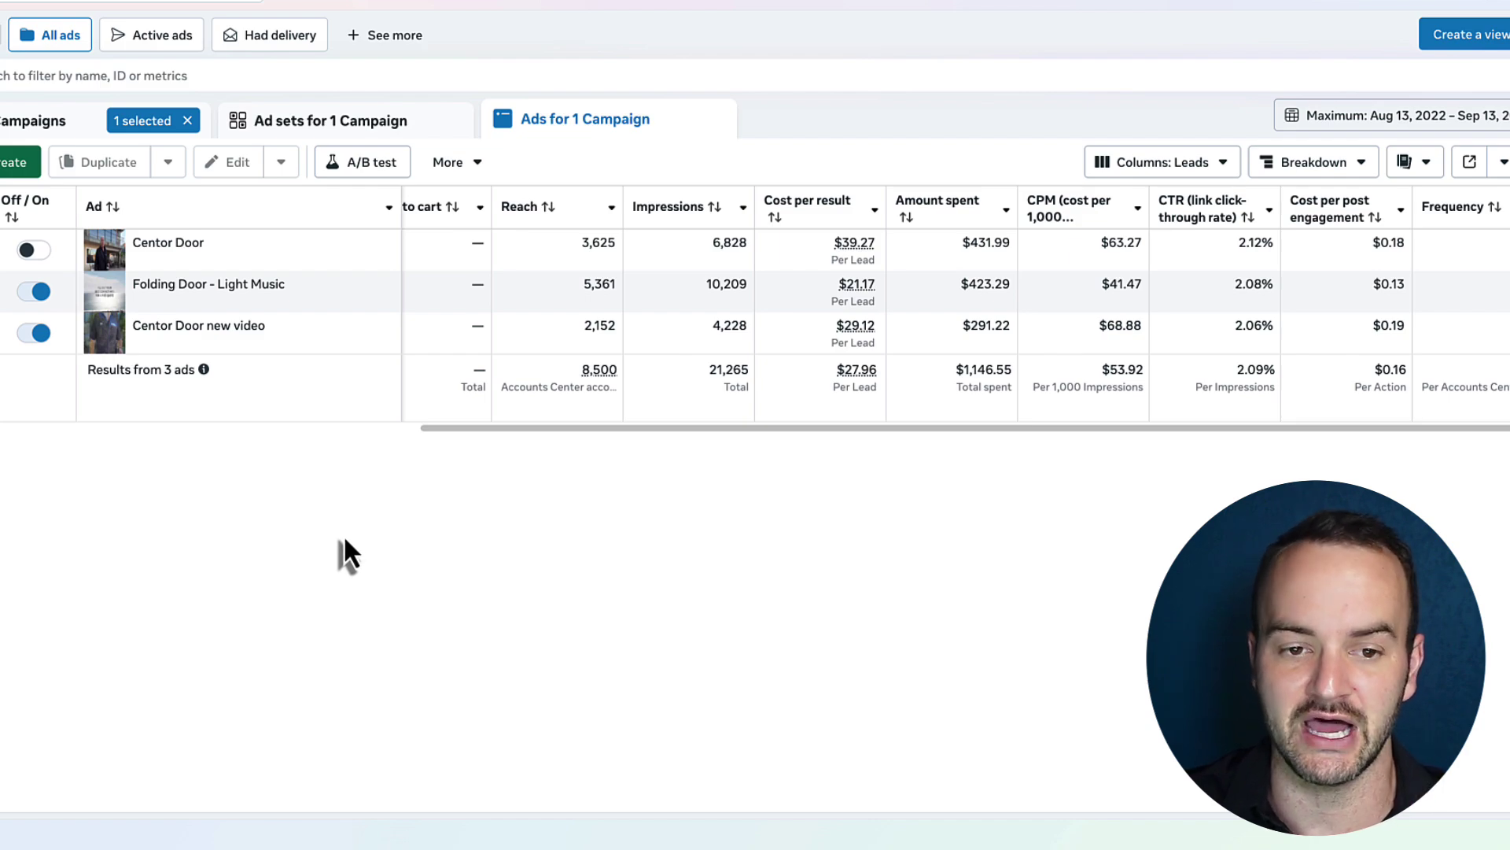
mouse_move(273, 268)
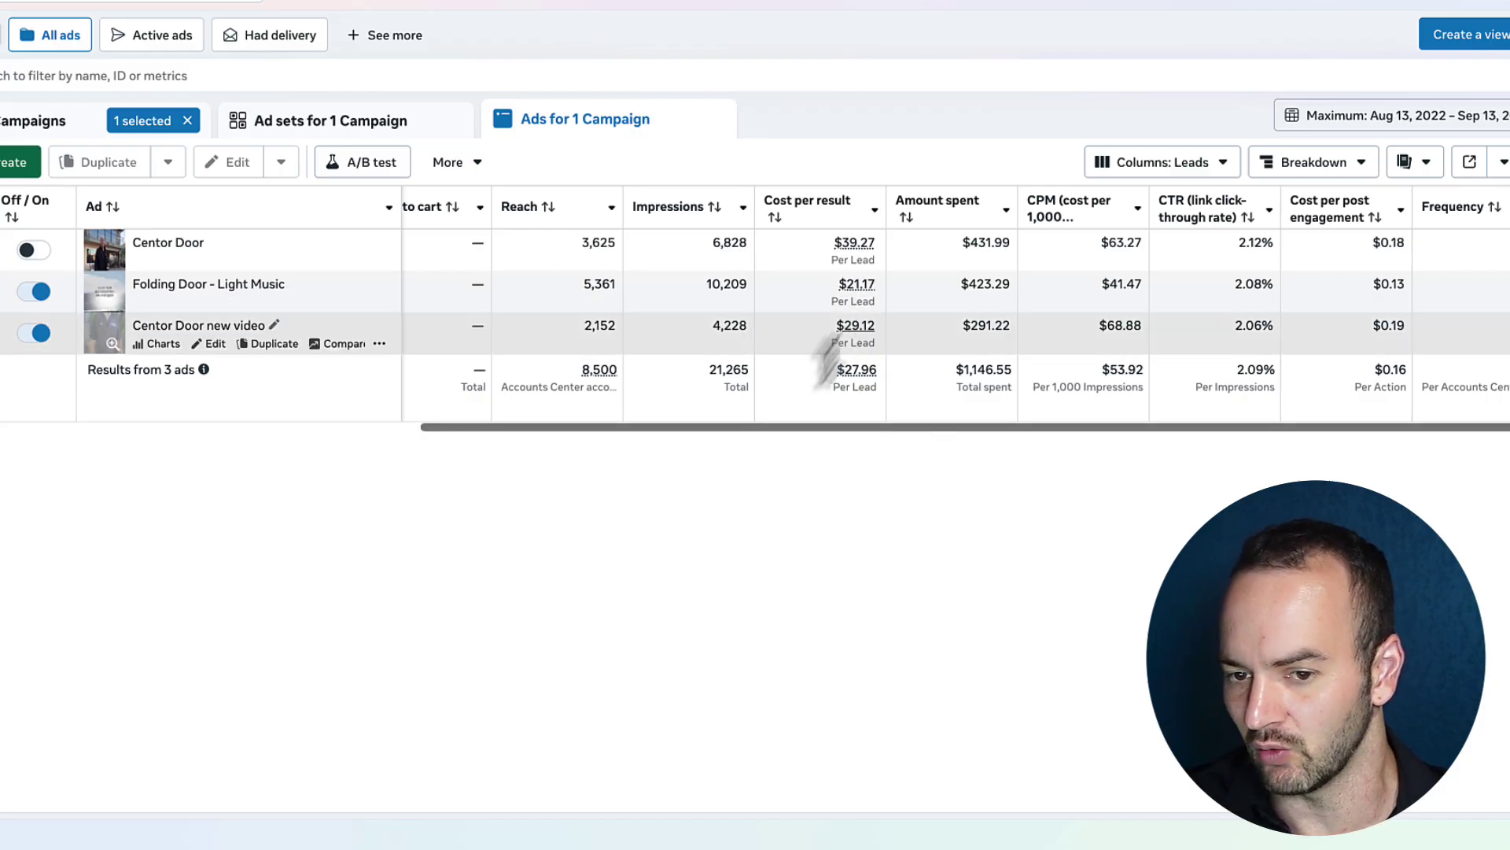
drag(786, 427, 649, 431)
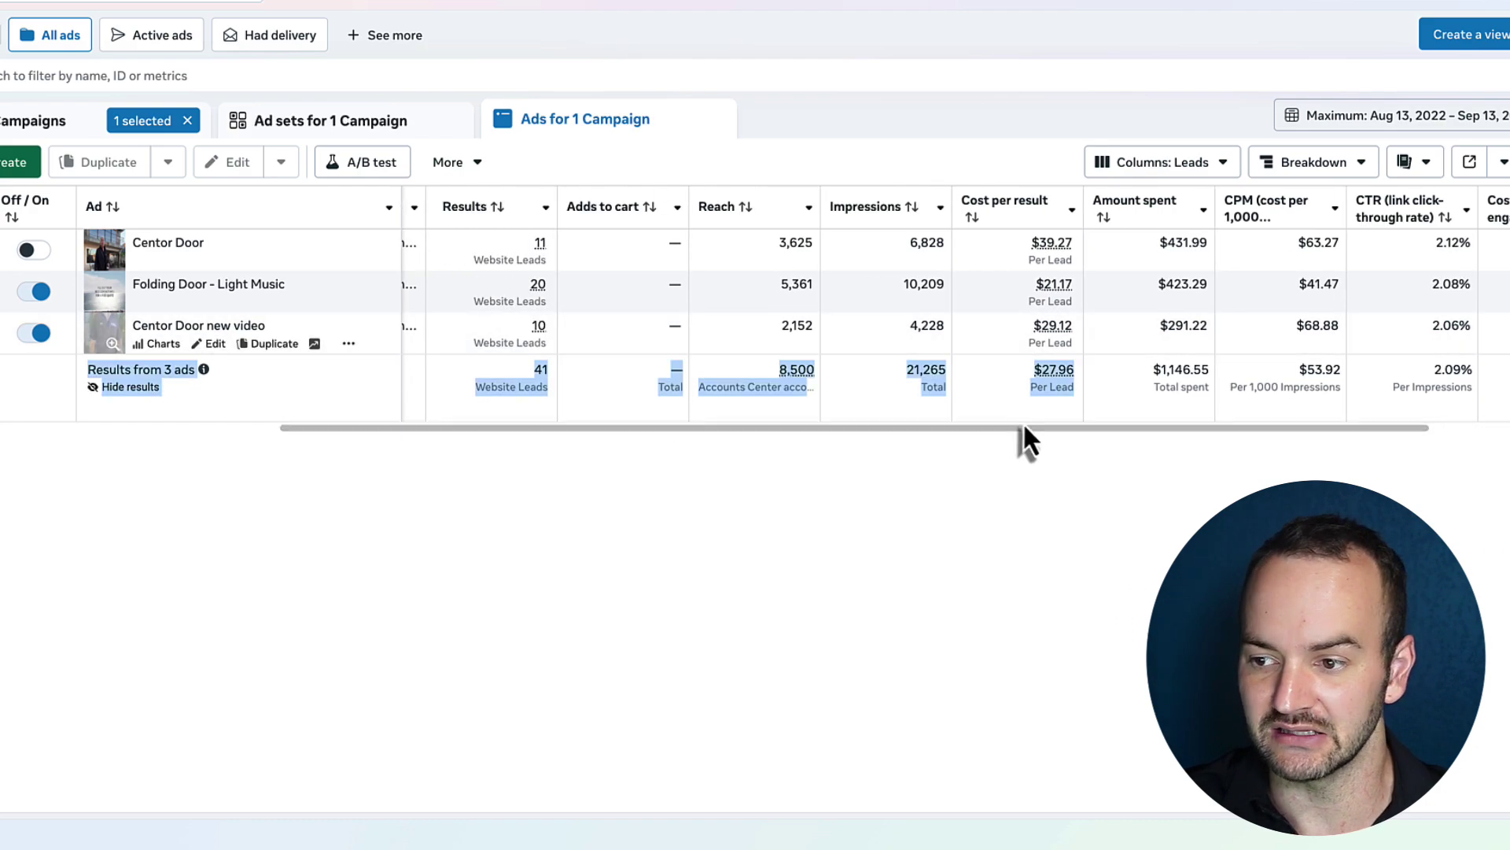
drag(1059, 432, 1353, 463)
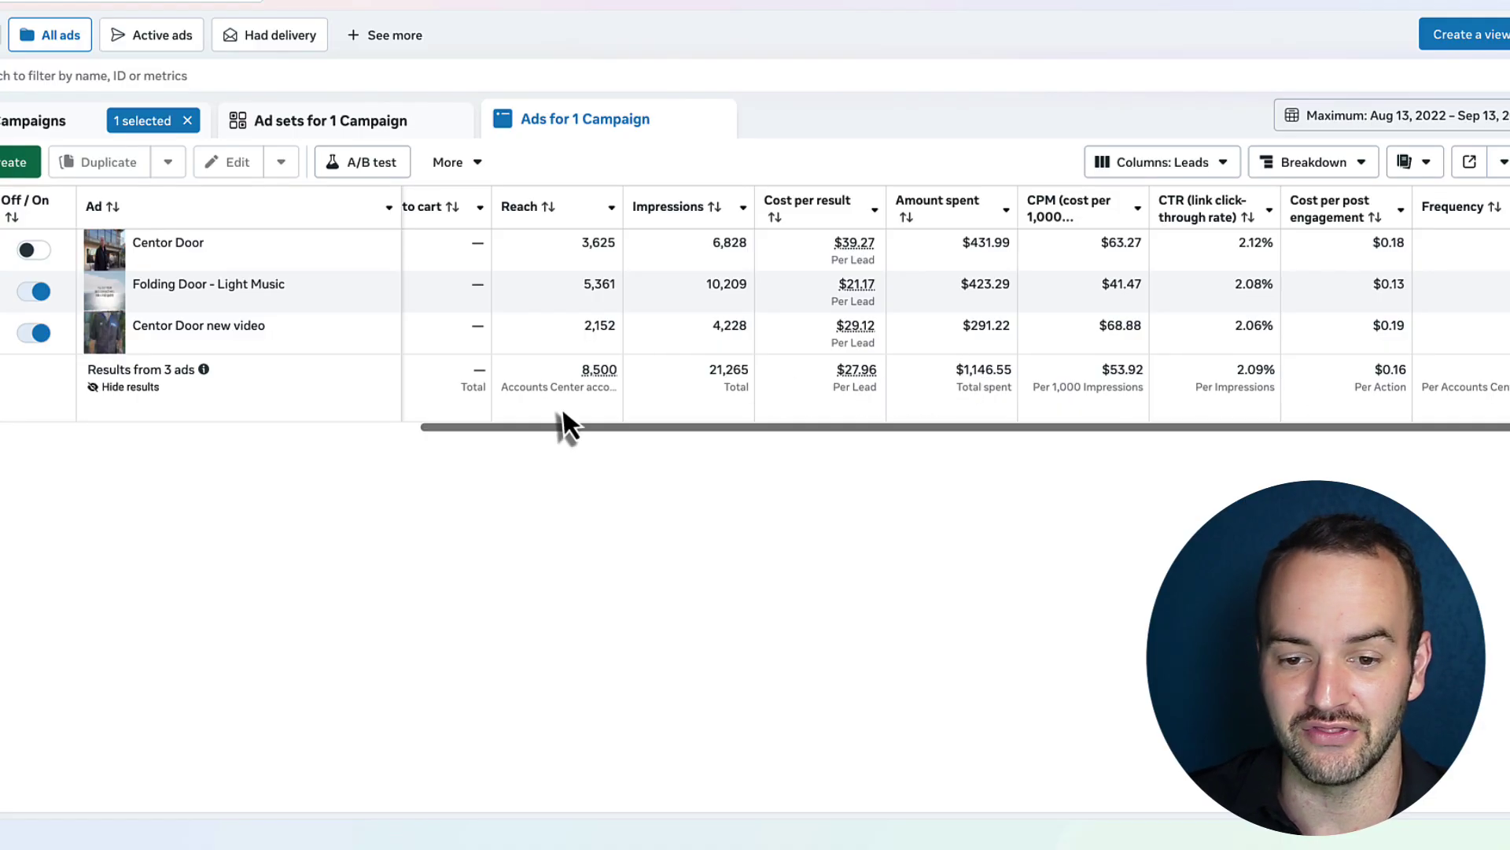
scroll(519, 409, left, 3)
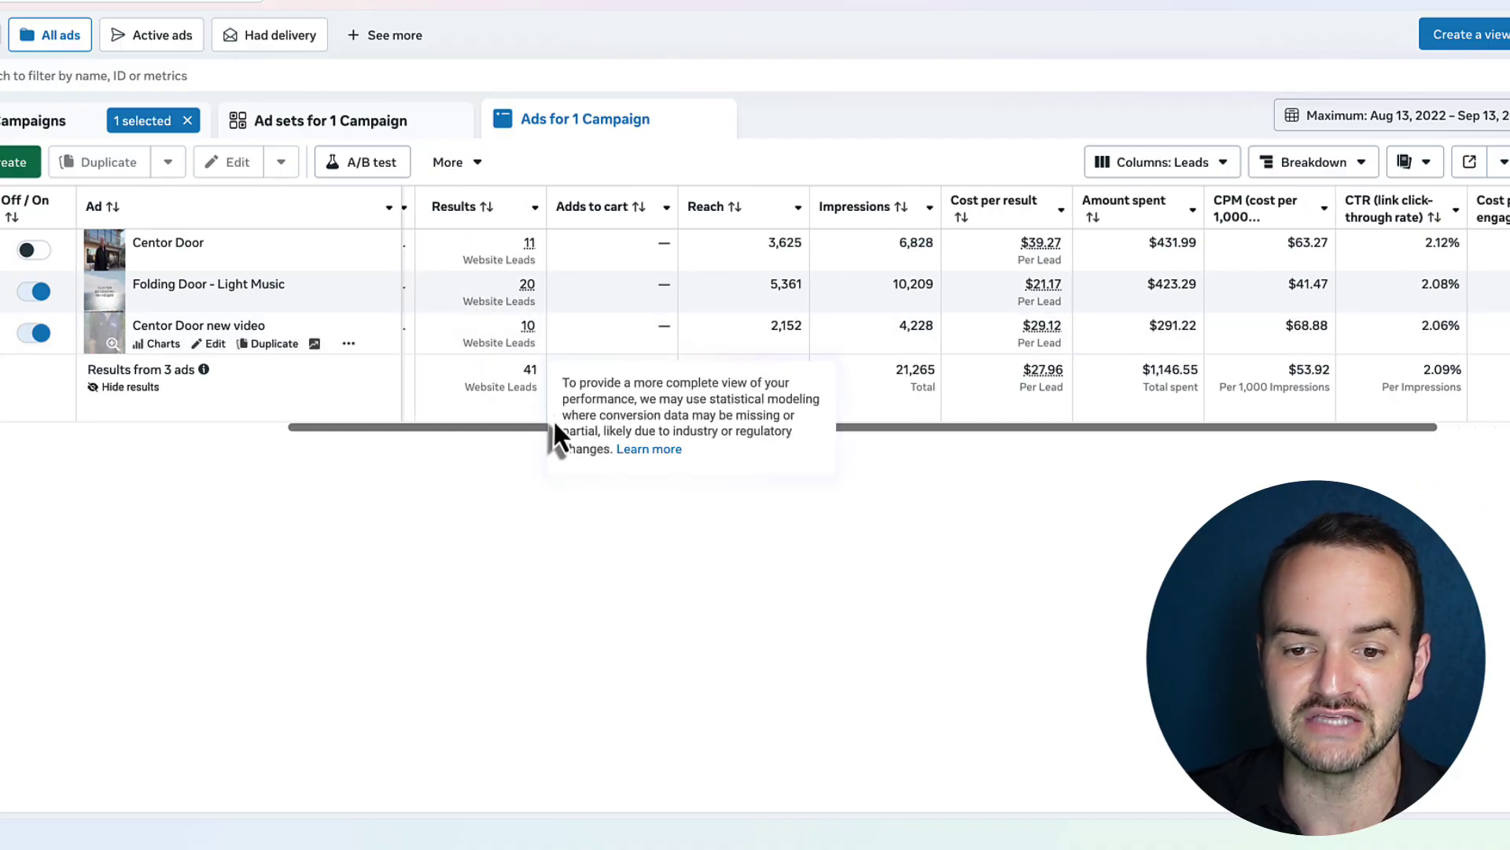
scroll(539, 441, right, 3)
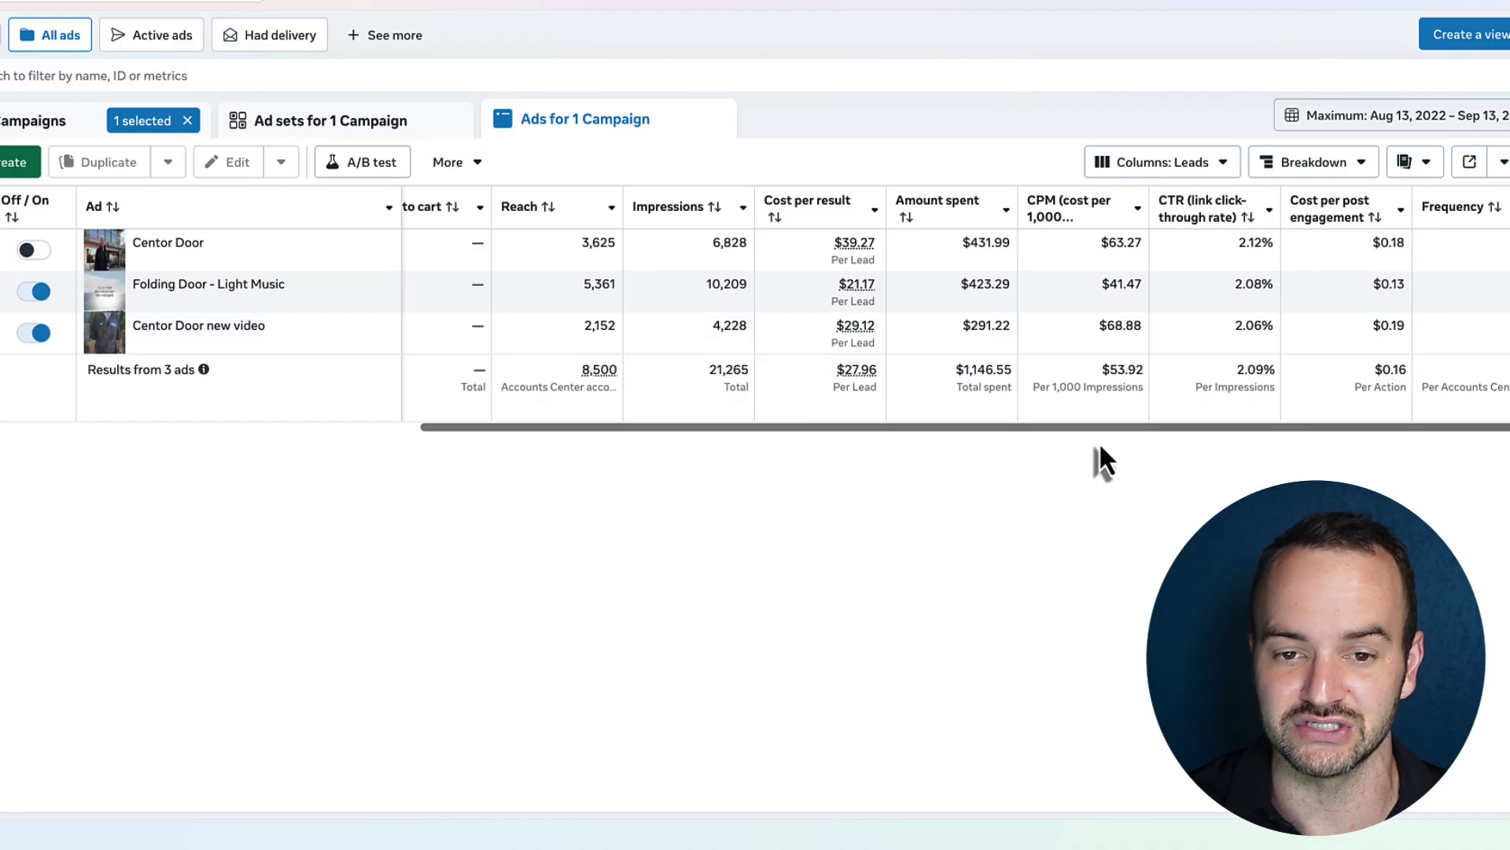
mouse_move(250, 344)
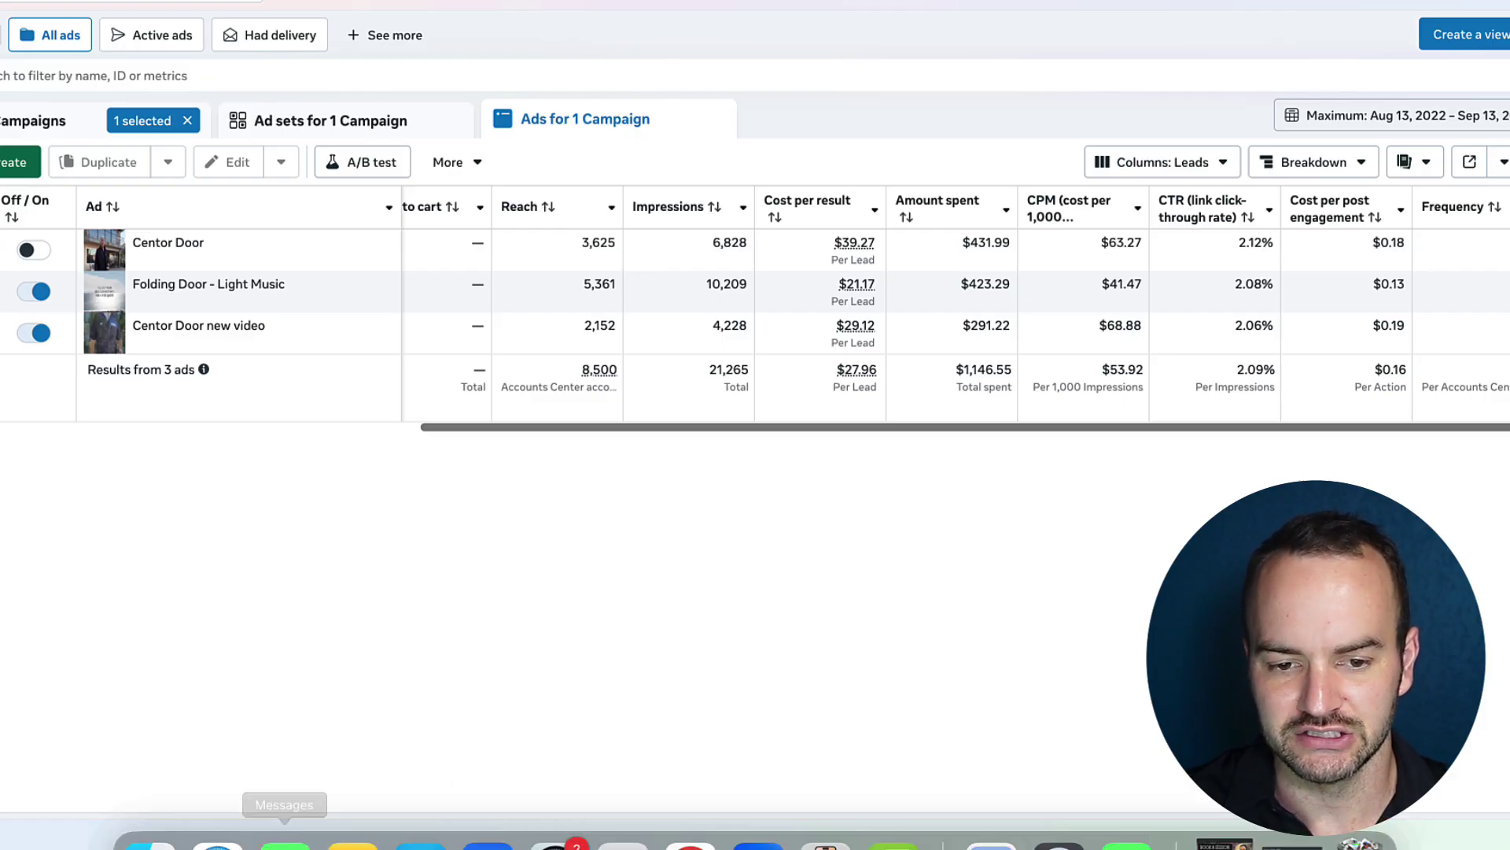
Switch to the Pro-Bots CRM Opportunities page in Safari.
click(206, 826)
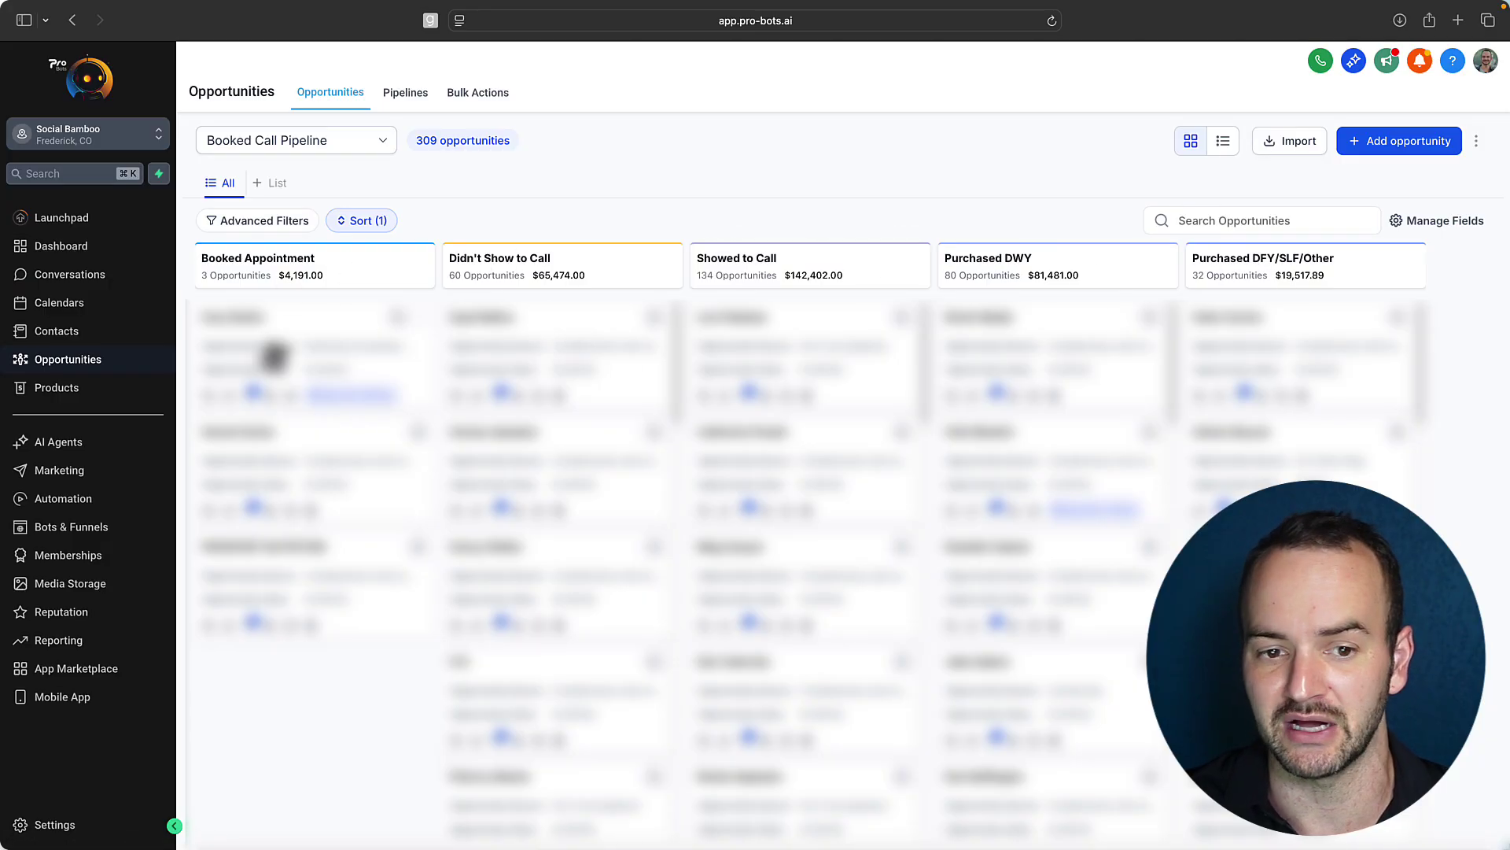
Drag a Booked Appointment card on the Booked Call Pipeline board to demonstrate a stage move.
drag(274, 350, 314, 346)
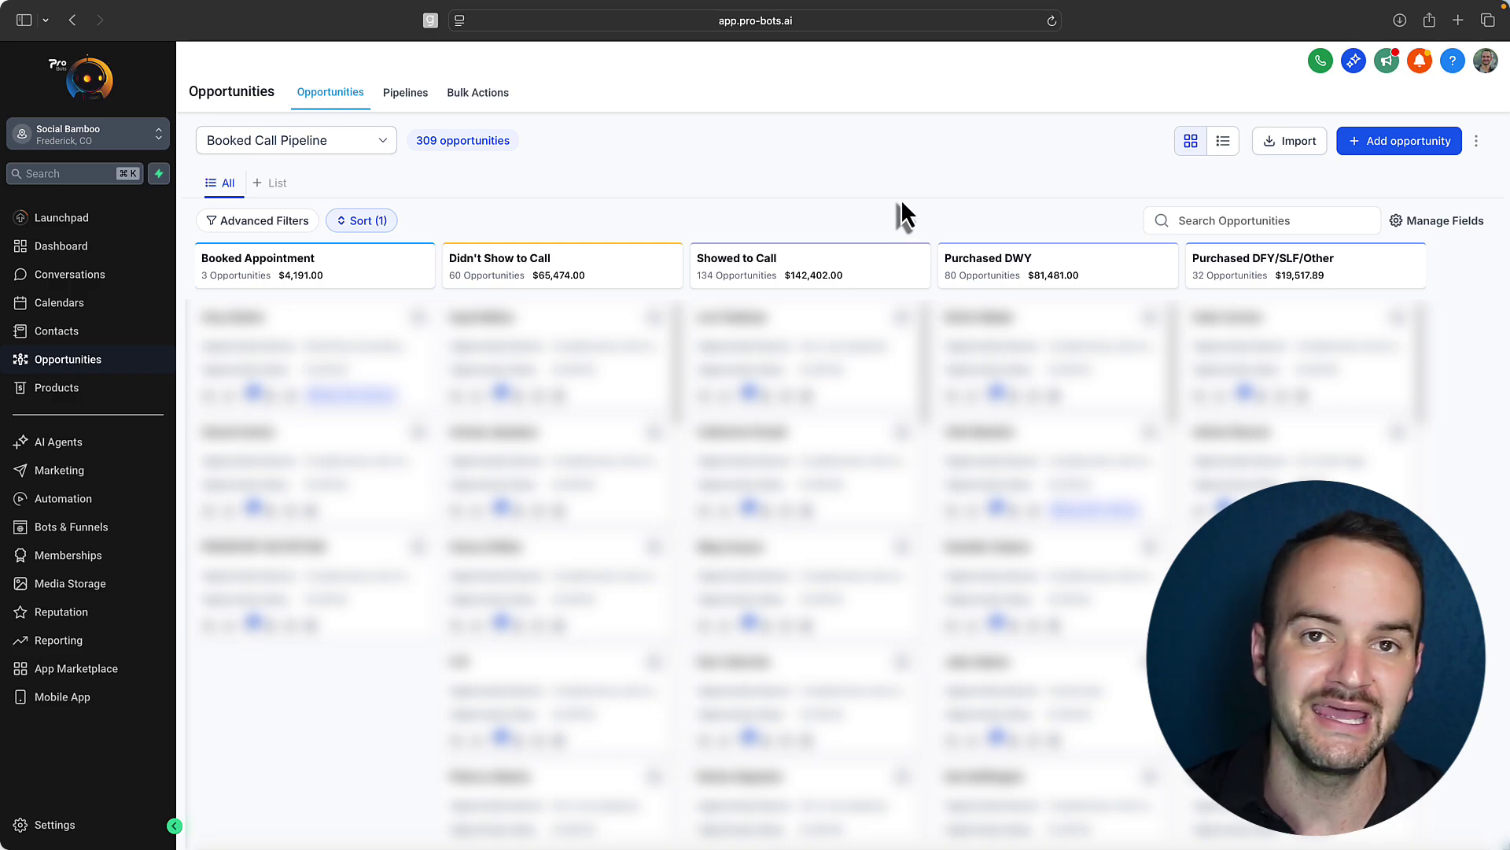
Open the Dashboard and highlight the $16.76K opportunity value total.
click(105, 245)
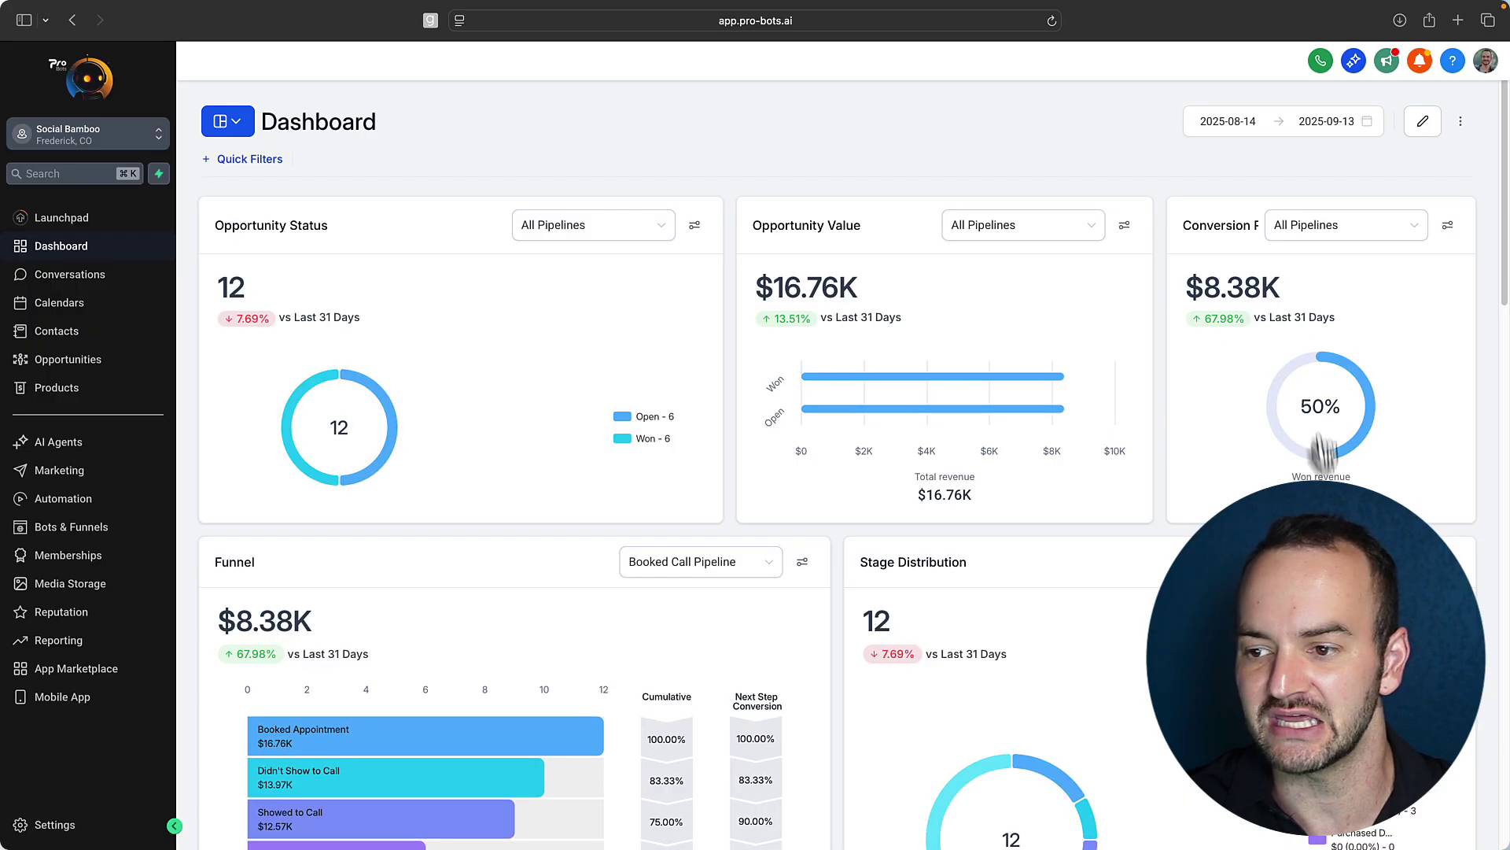
scroll(1295, 344, down, 1)
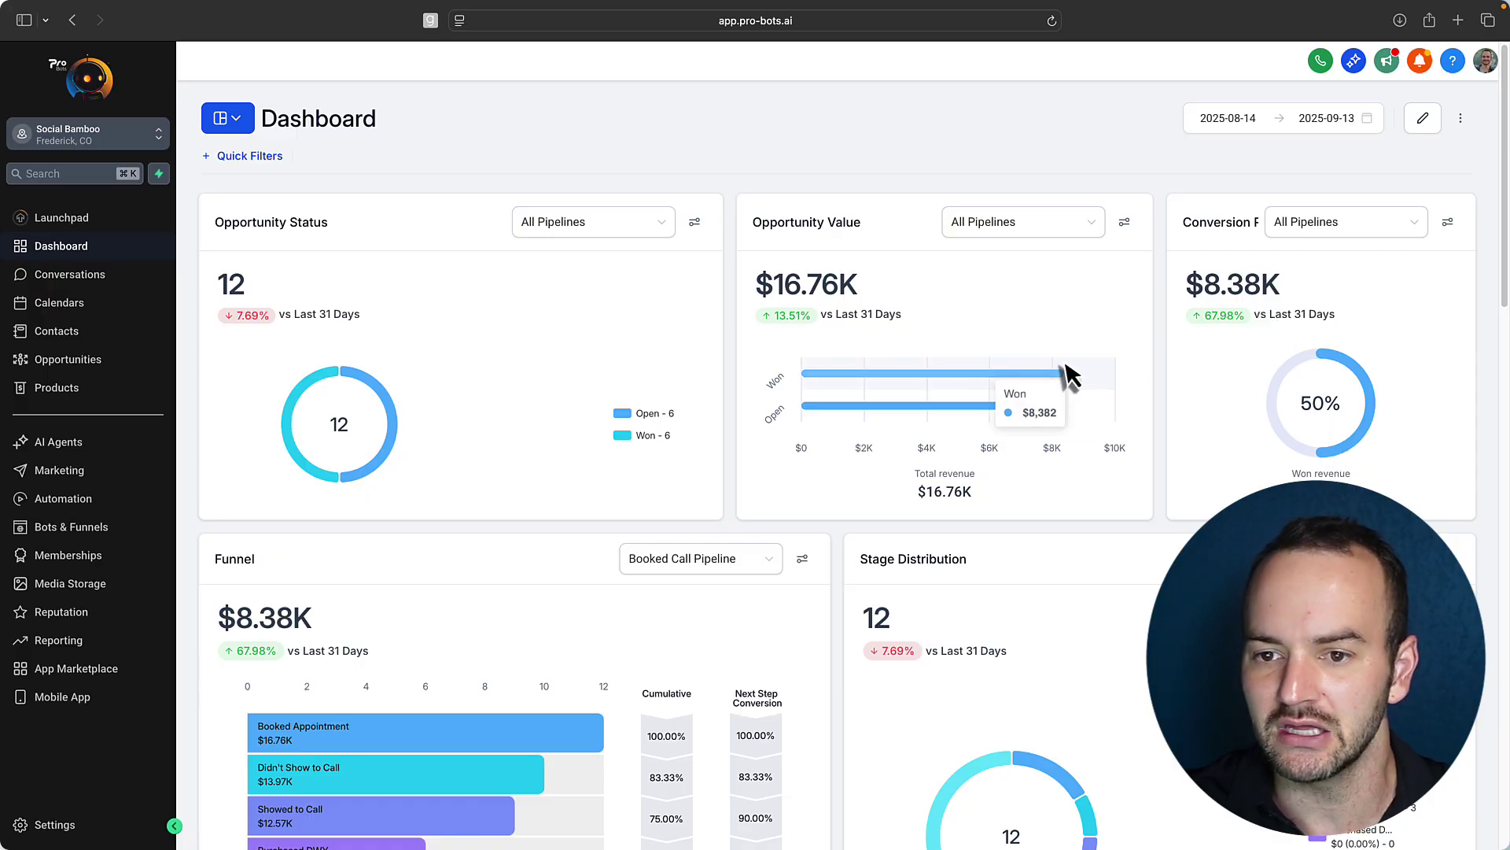
drag(751, 287, 910, 299)
click(913, 290)
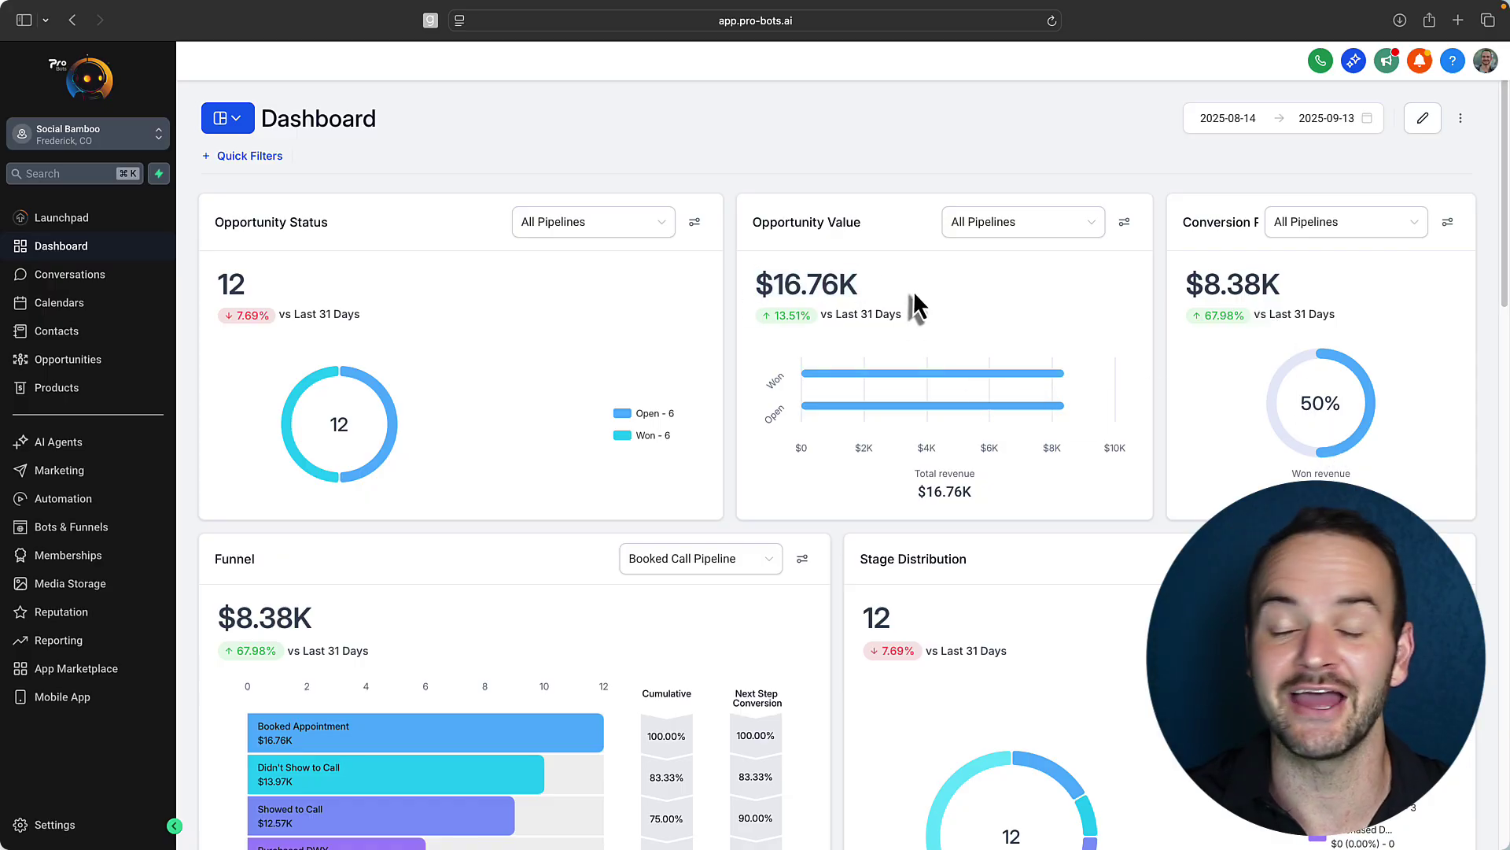
Open the records behind the $8.38K conversion rate figure, then close them.
drag(1184, 285, 1306, 288)
click(1306, 287)
click(1365, 97)
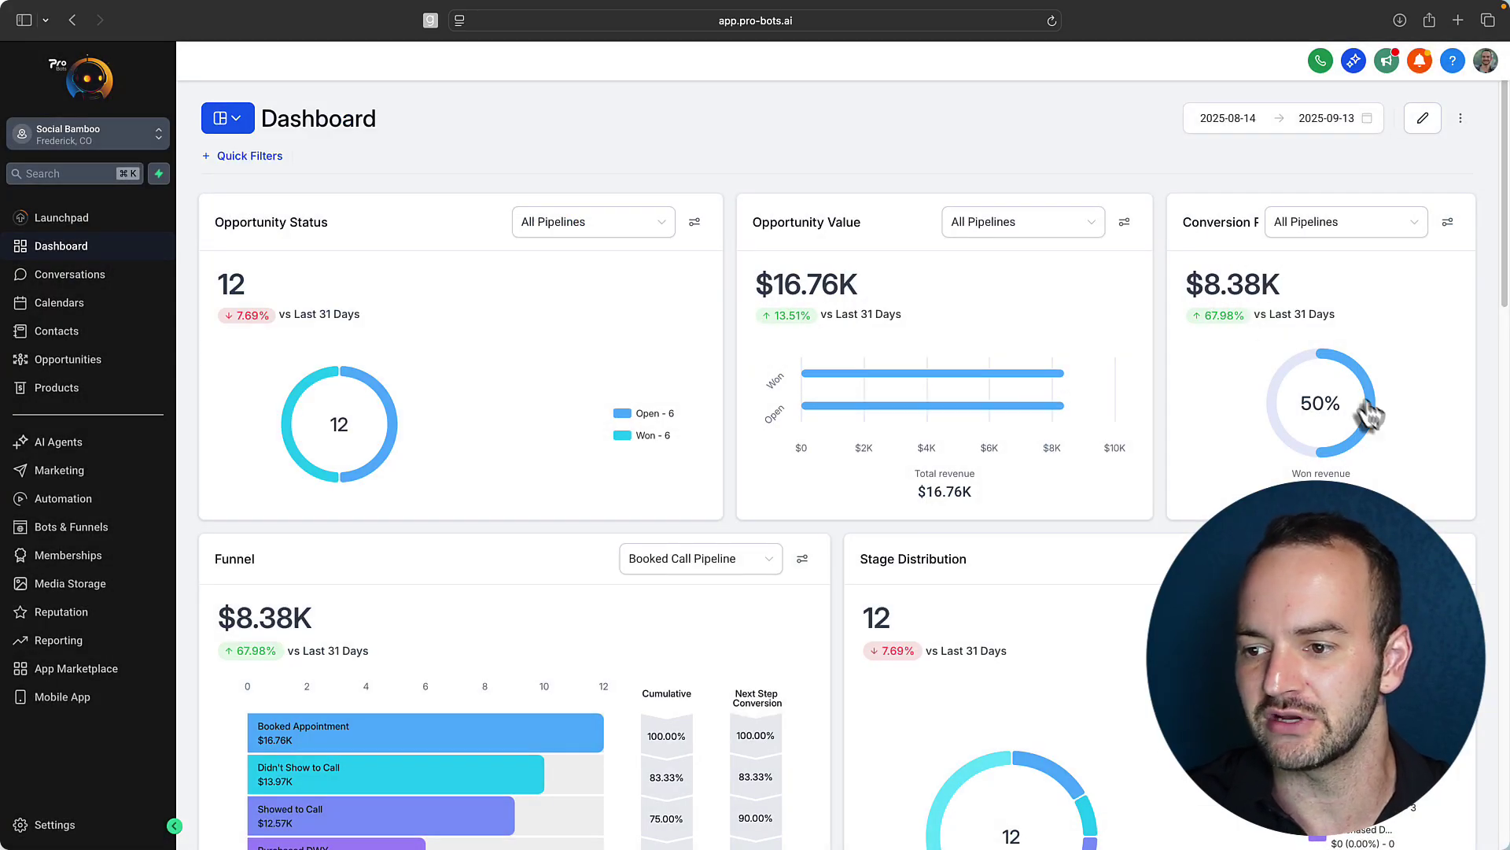
mouse_move(1312, 456)
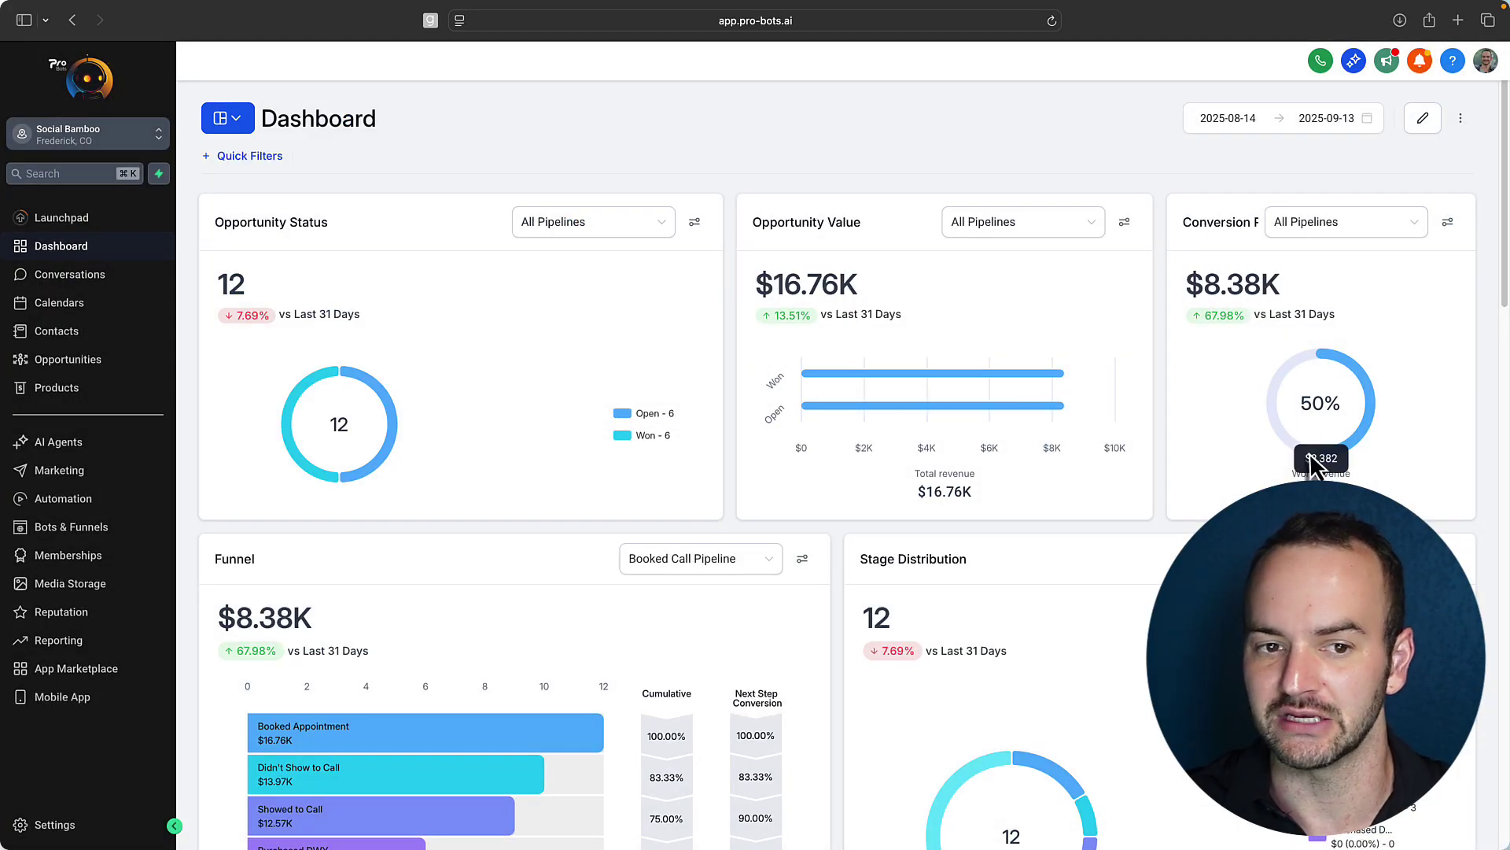
scroll(1120, 482, down, 3)
scroll(330, 617, down, 2)
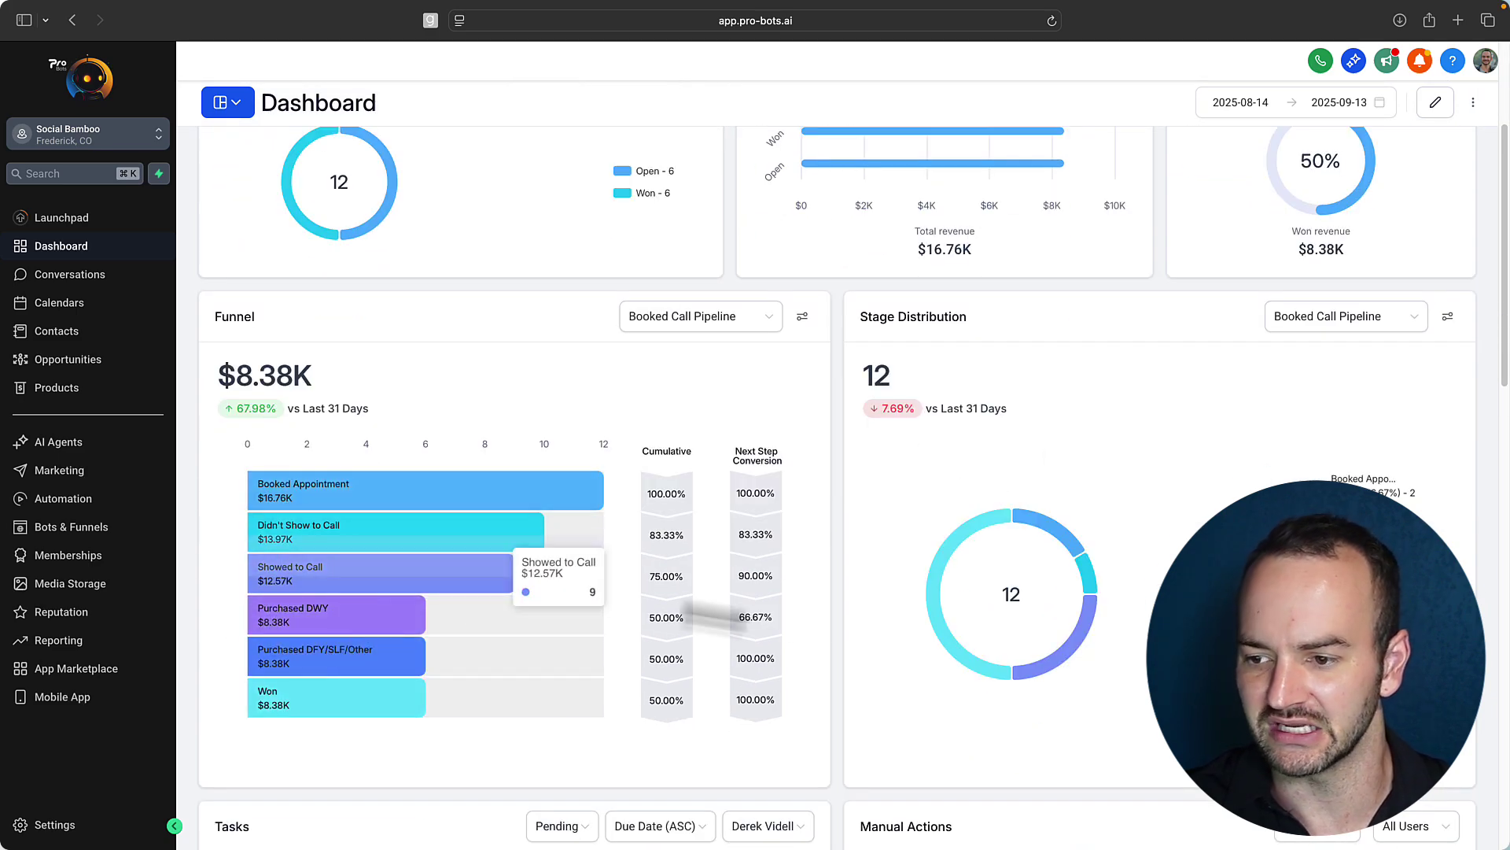
scroll(1027, 511, down, 5)
scroll(1027, 512, up, 9)
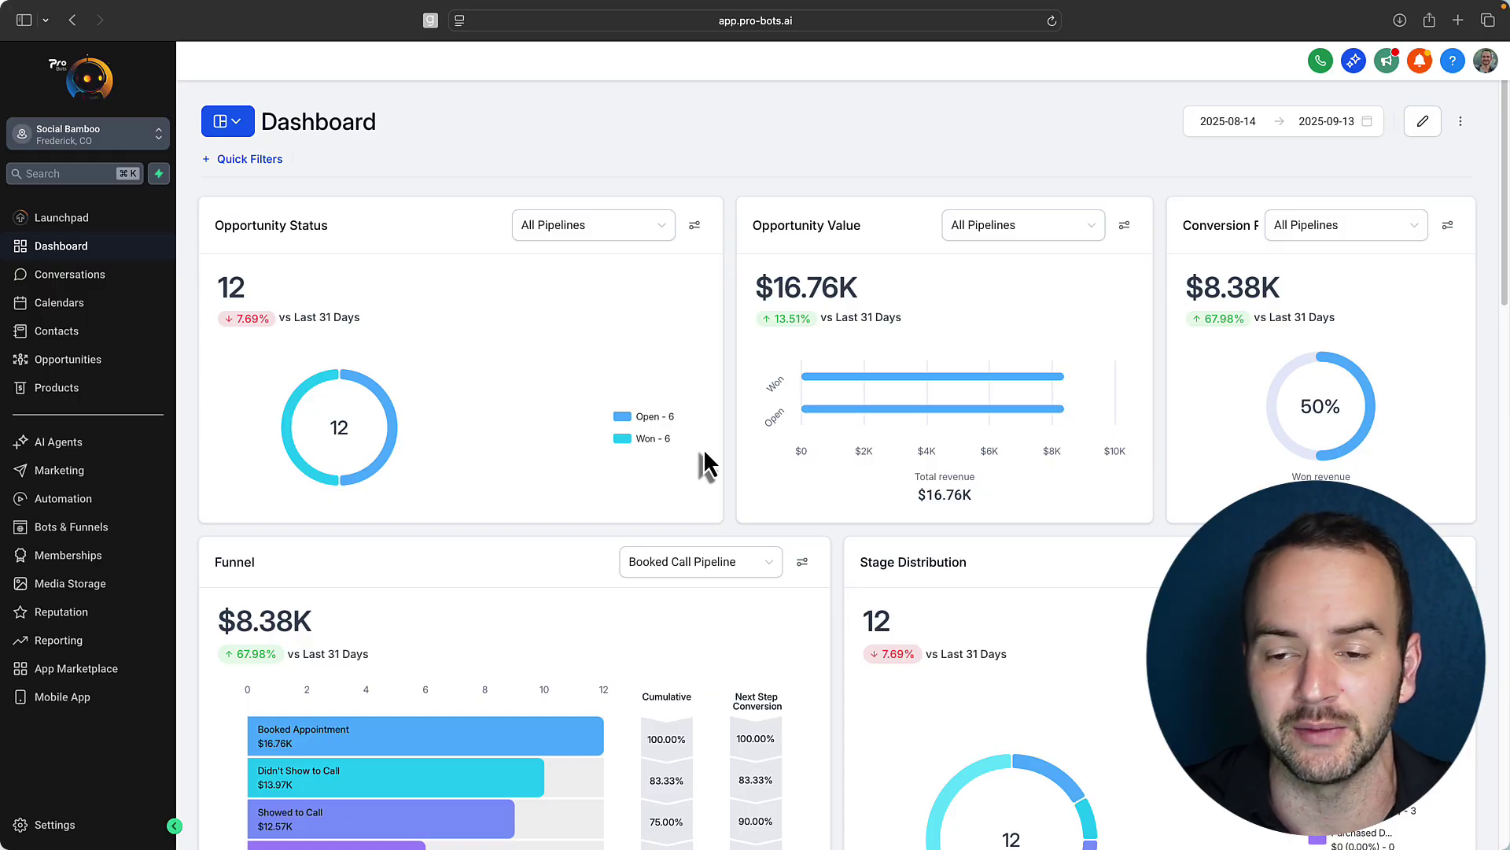
mouse_move(827, 409)
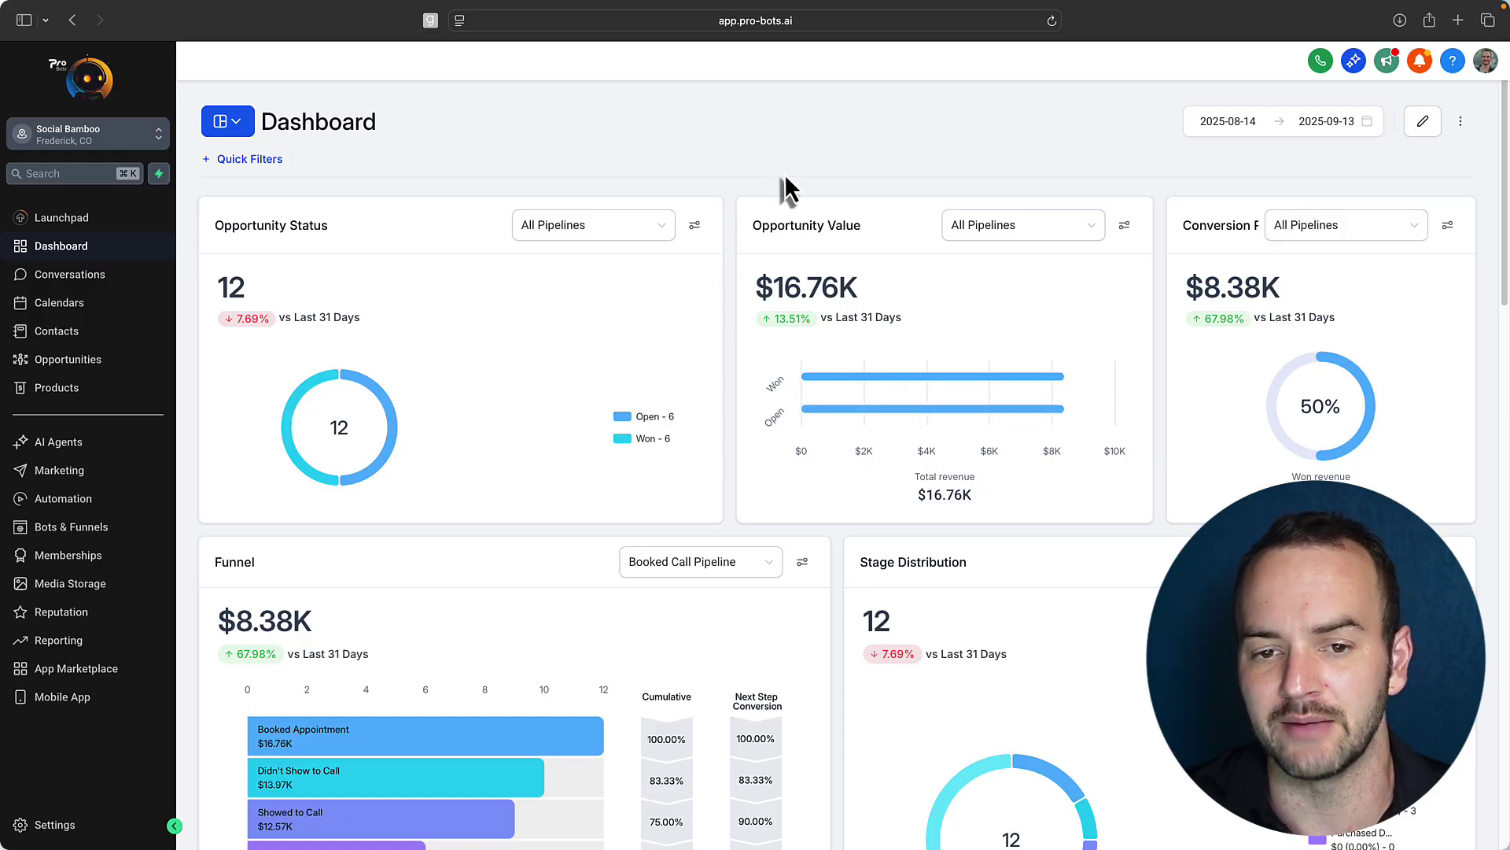